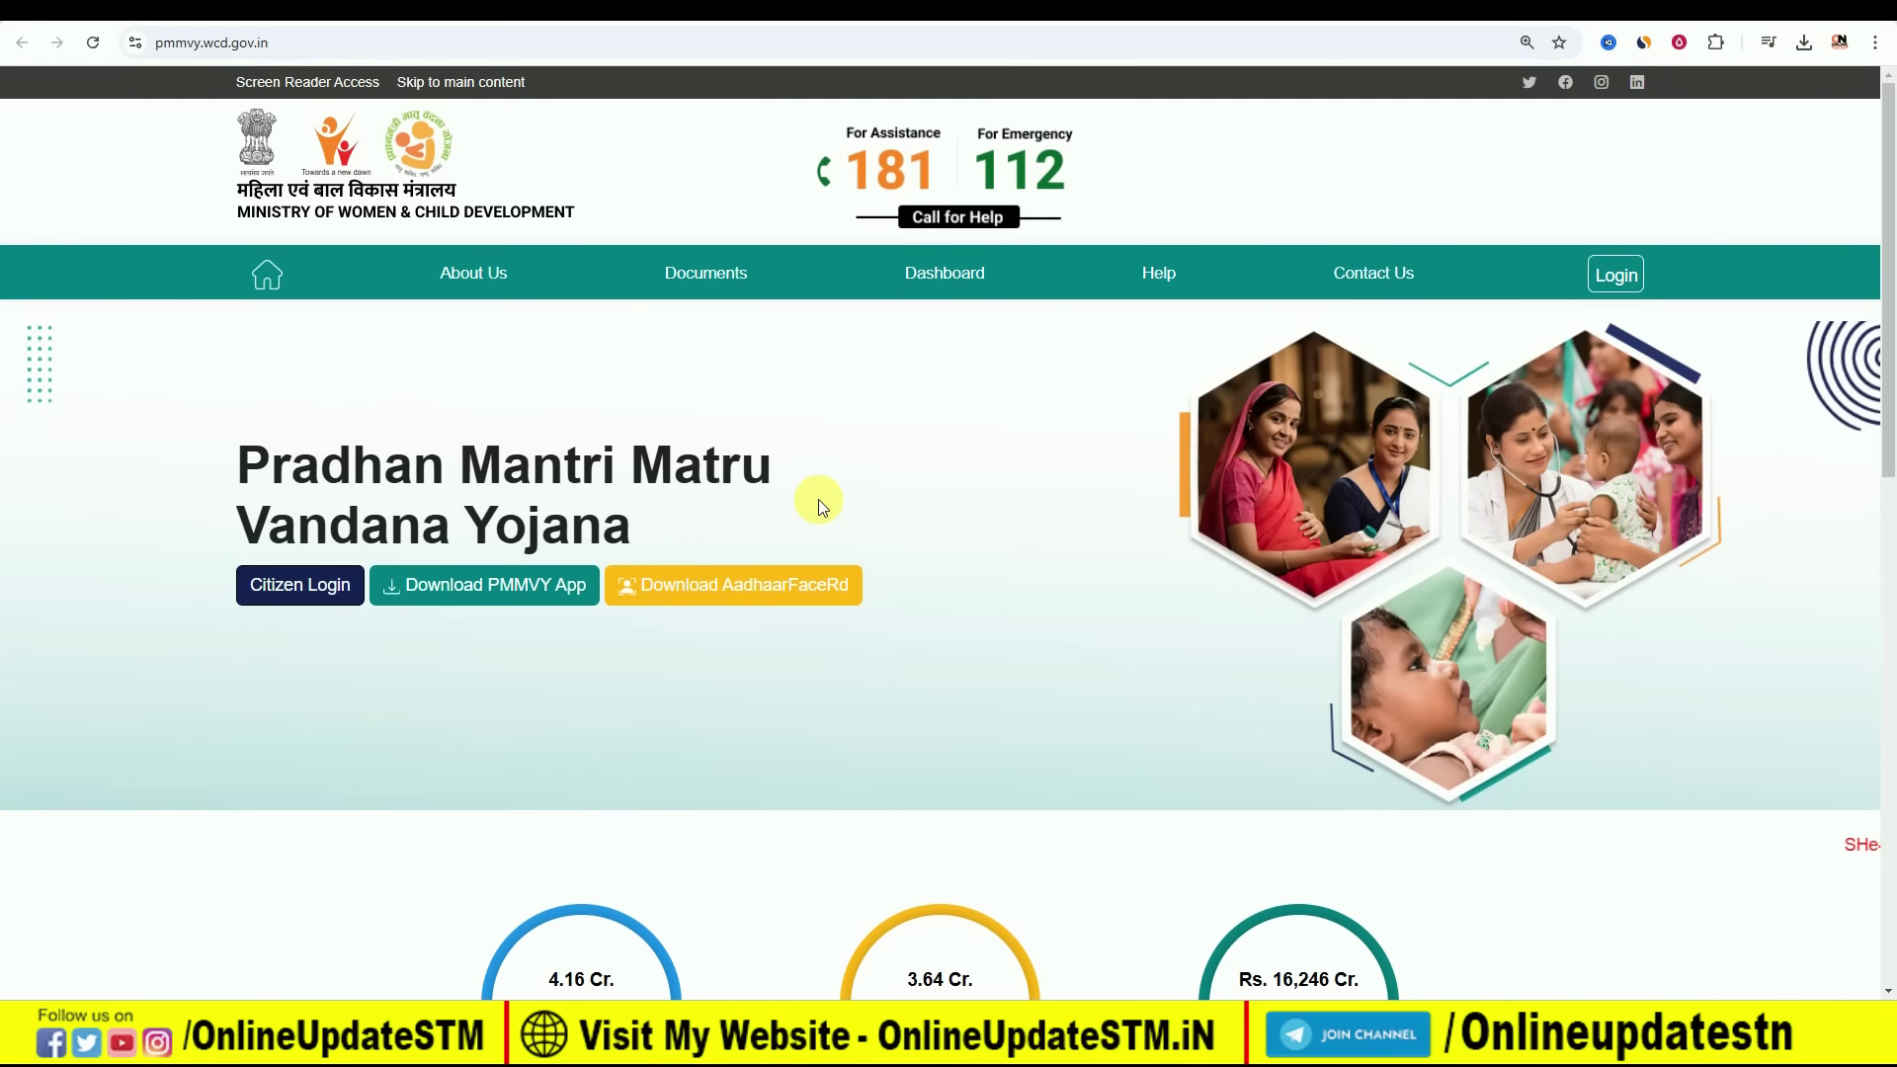
Verify the mobile number through the citizen login using the one-time password and the captcha code.
click(273, 593)
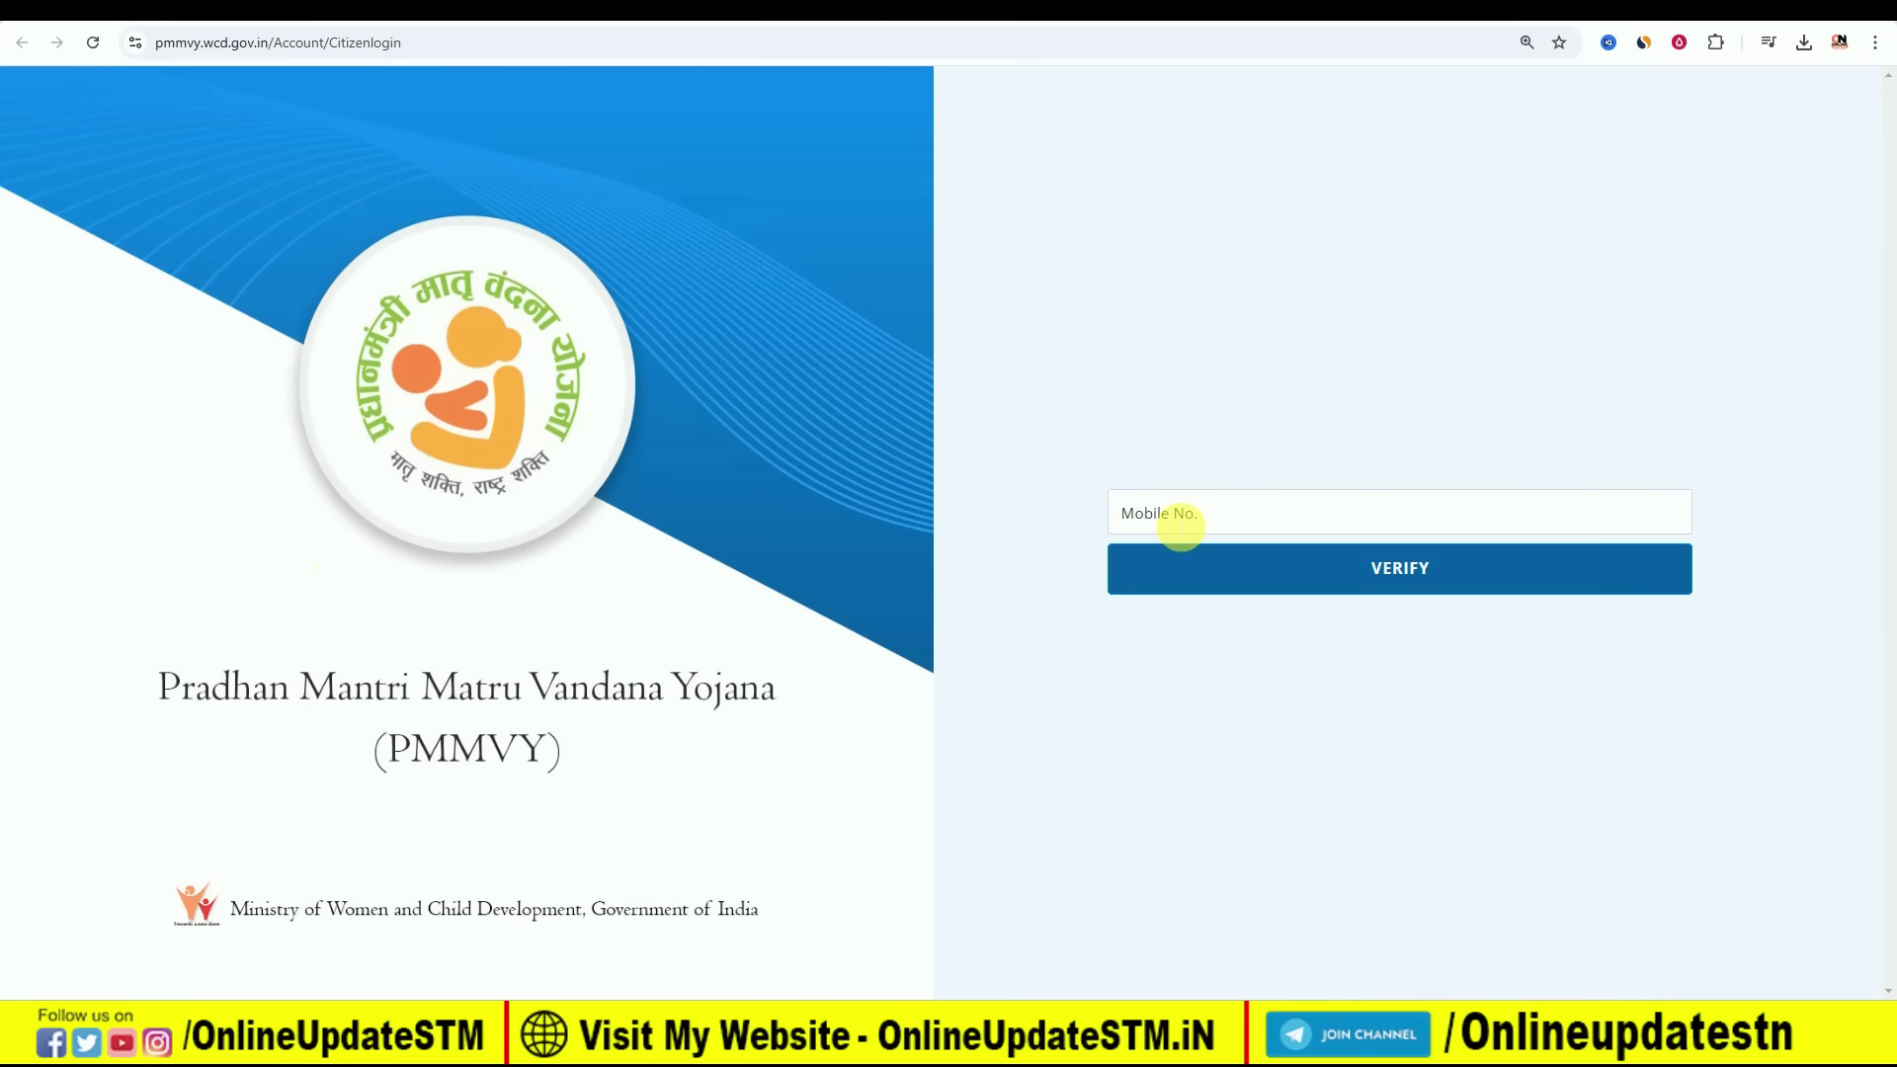
click(1410, 586)
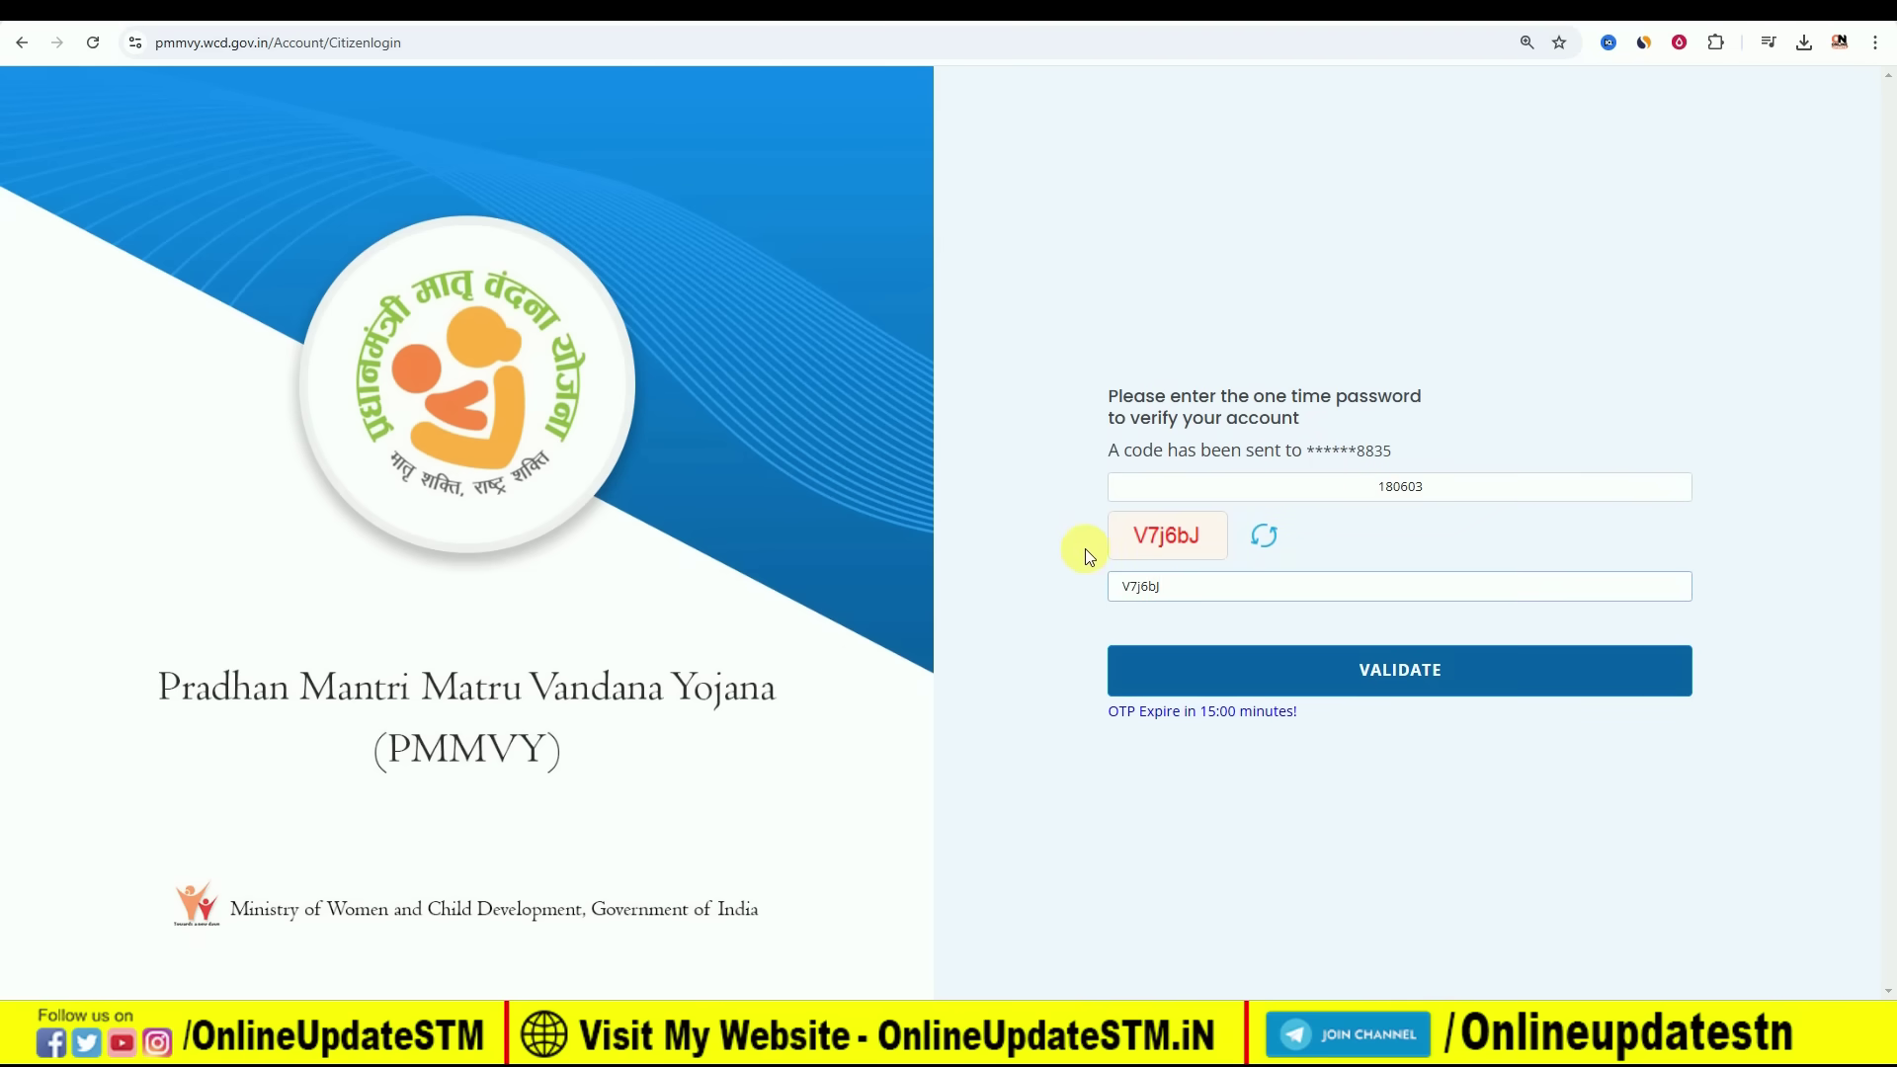
click(1411, 676)
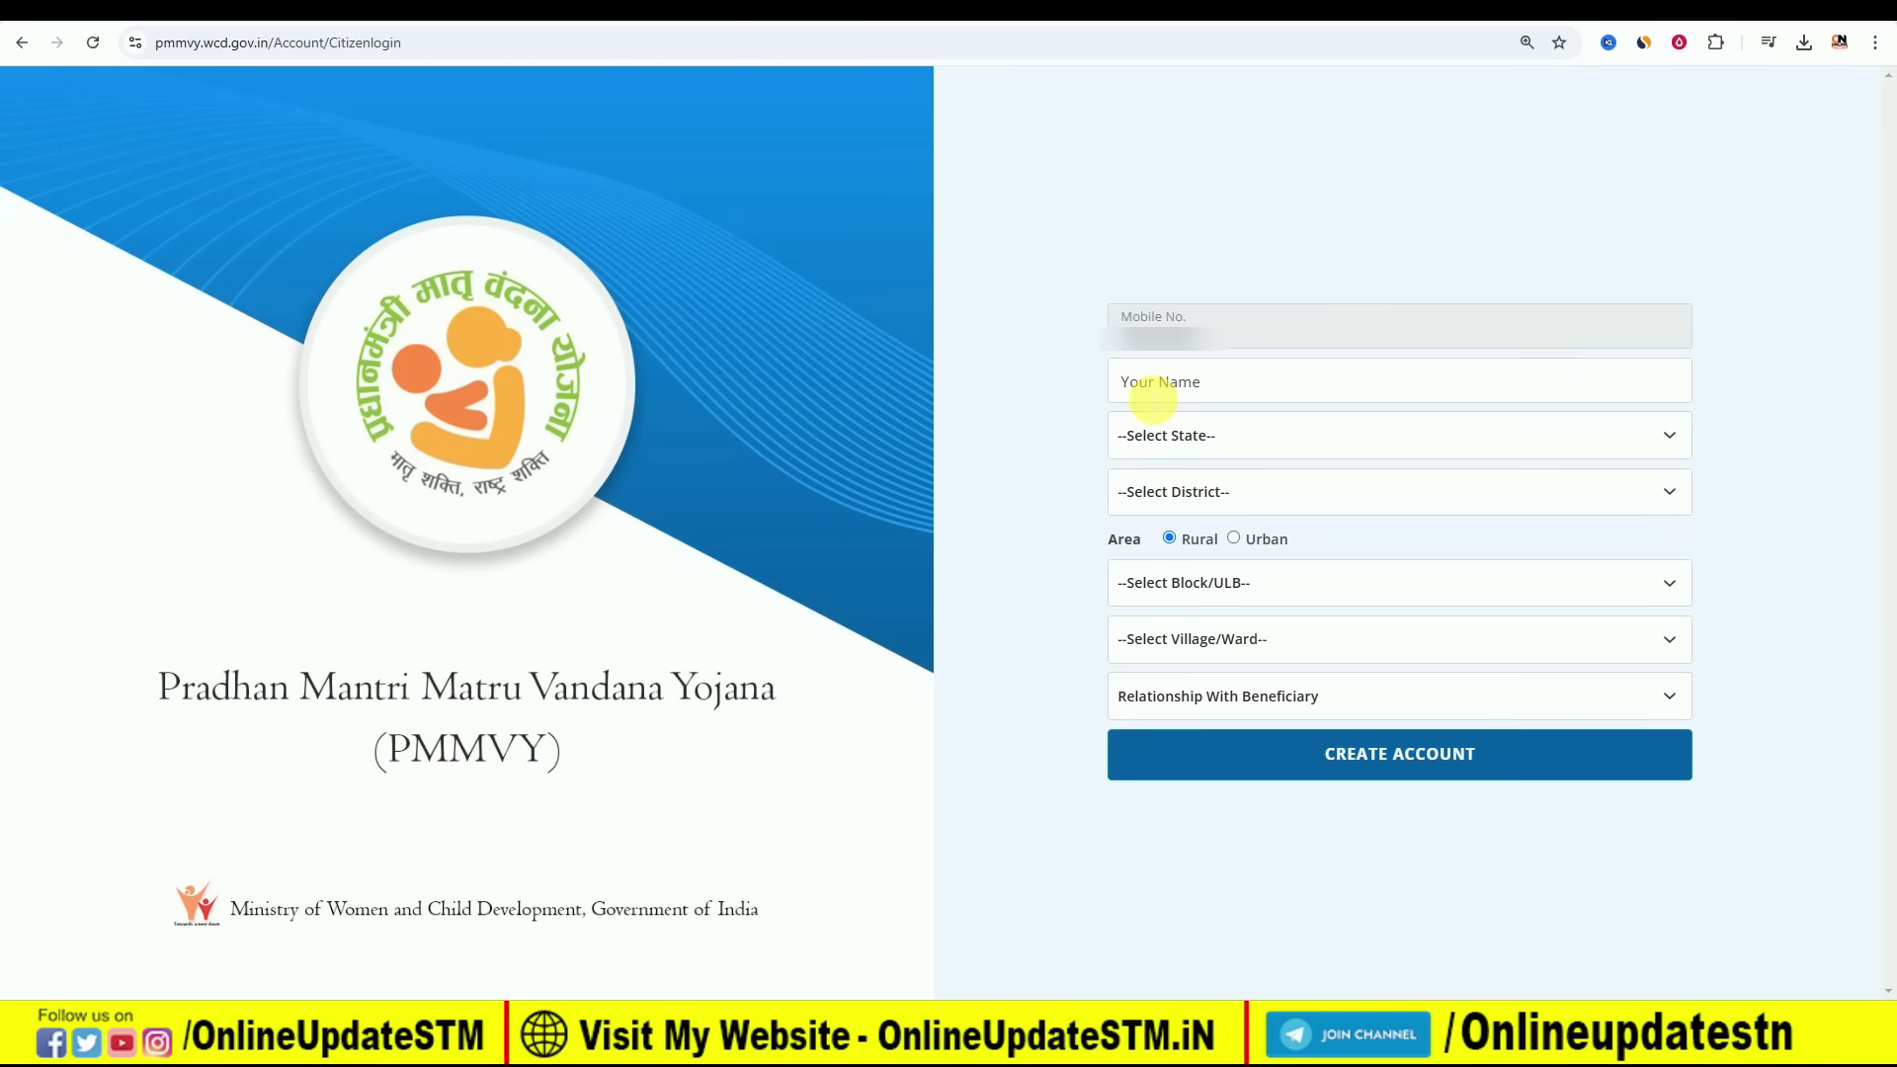
Set the state to BIHAR and the district to SITAMARHI in the account form, and check the available blocks.
click(1198, 427)
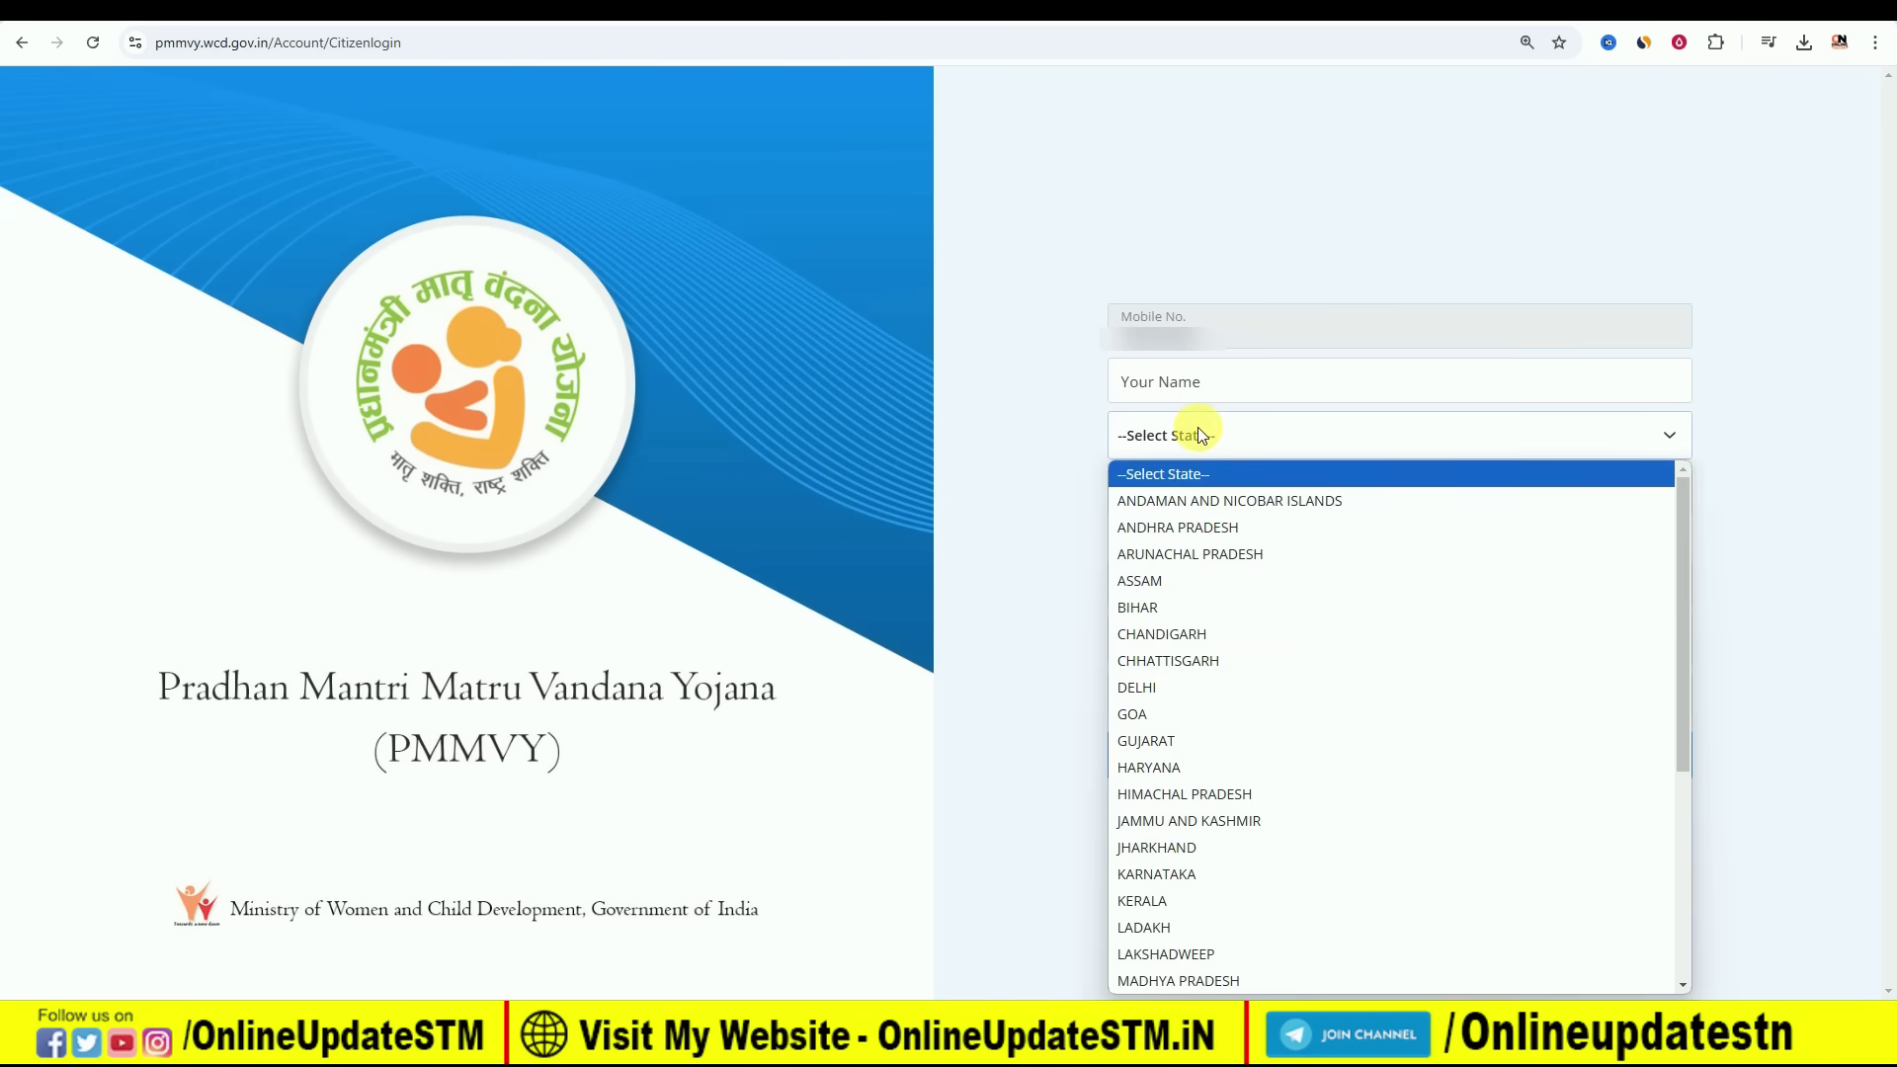
click(1193, 599)
click(1196, 494)
scroll(1224, 317, down, 5)
click(1207, 374)
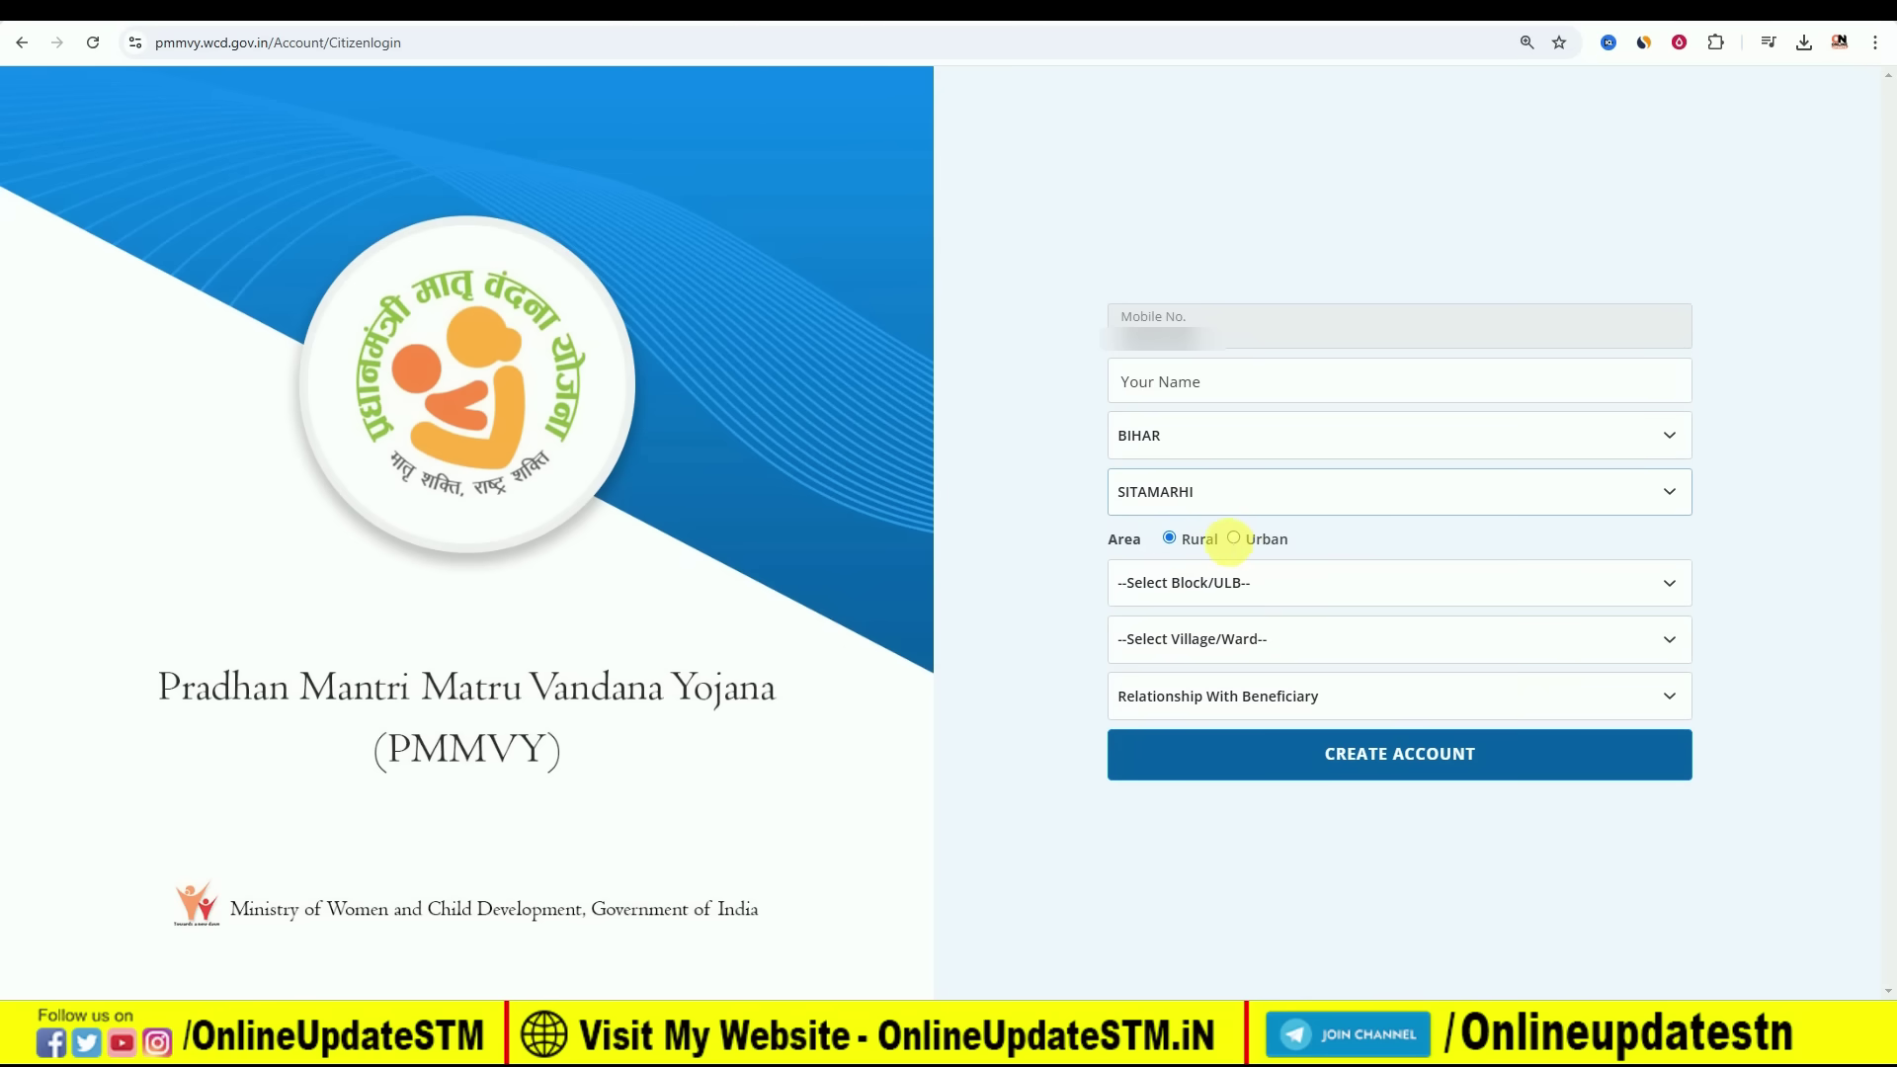
click(1232, 585)
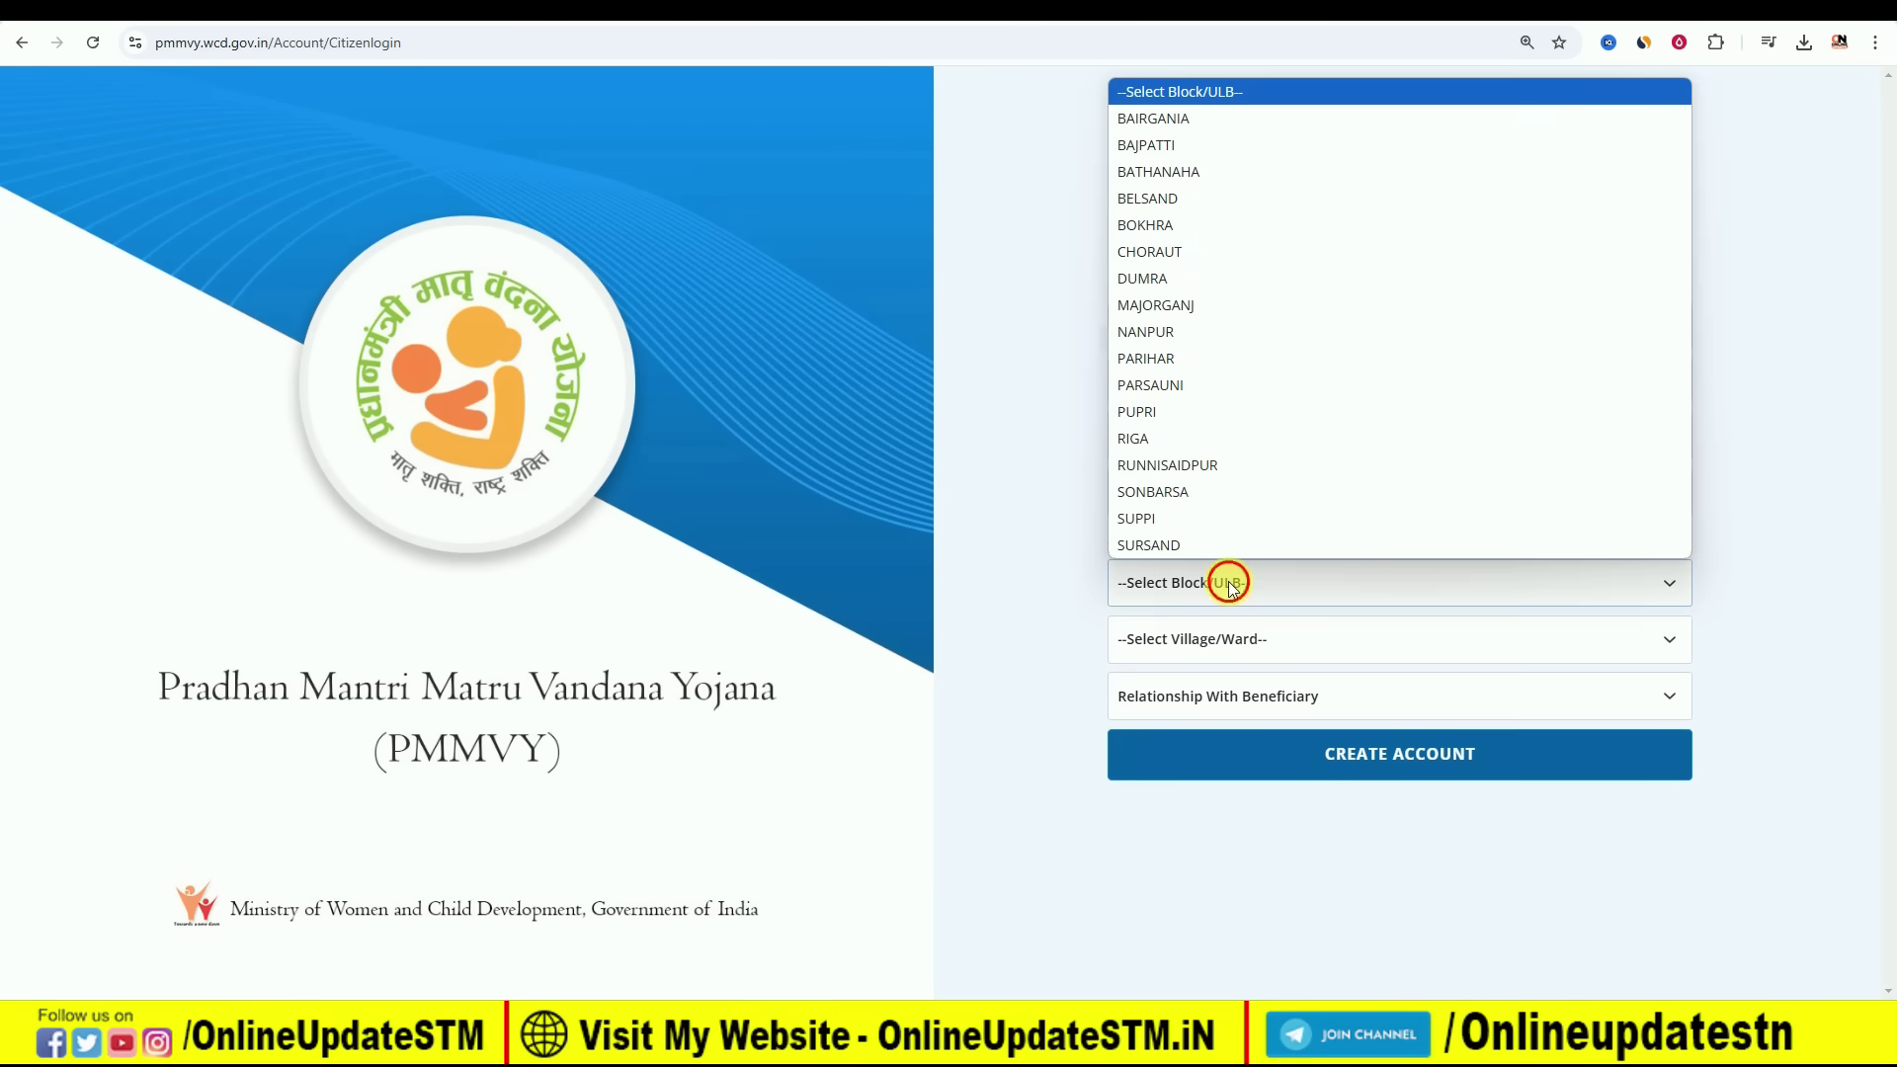
click(1230, 581)
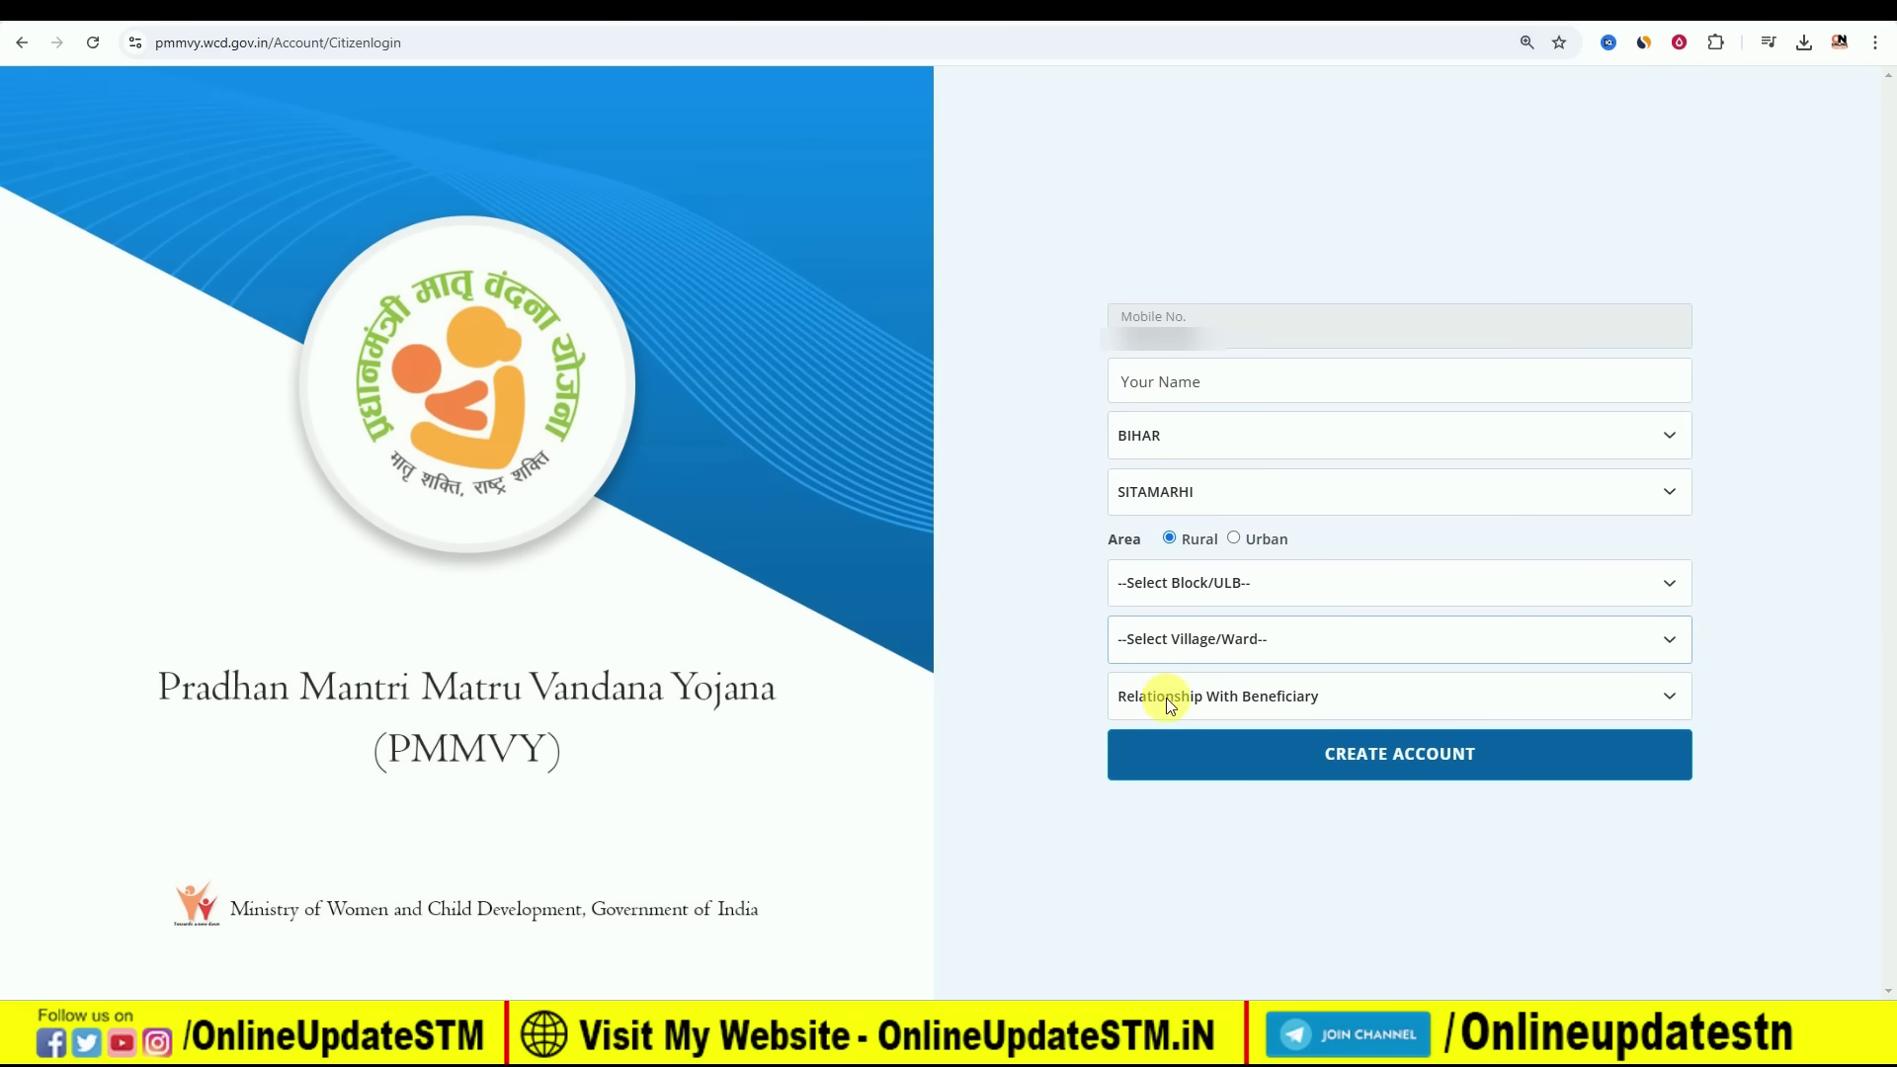
Set the relationship with the beneficiary to Self.
click(1216, 696)
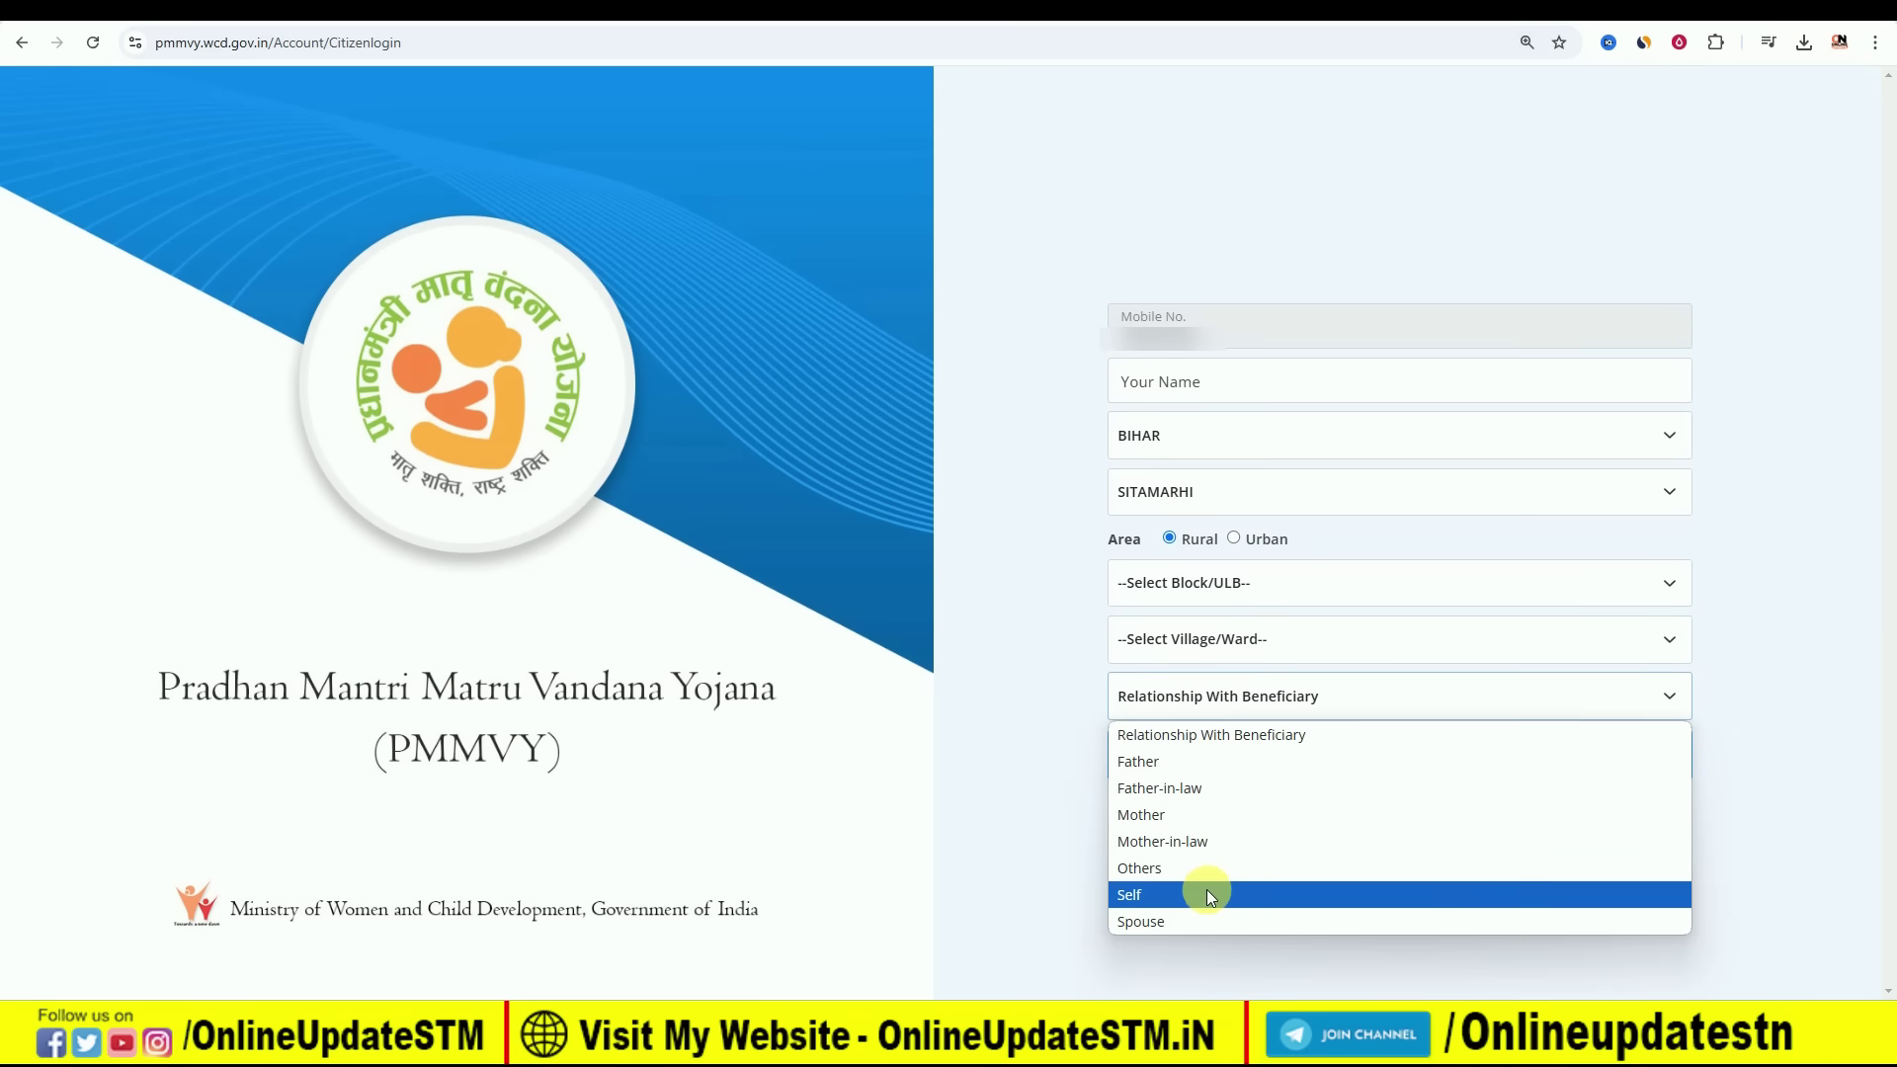
click(1207, 895)
click(1209, 697)
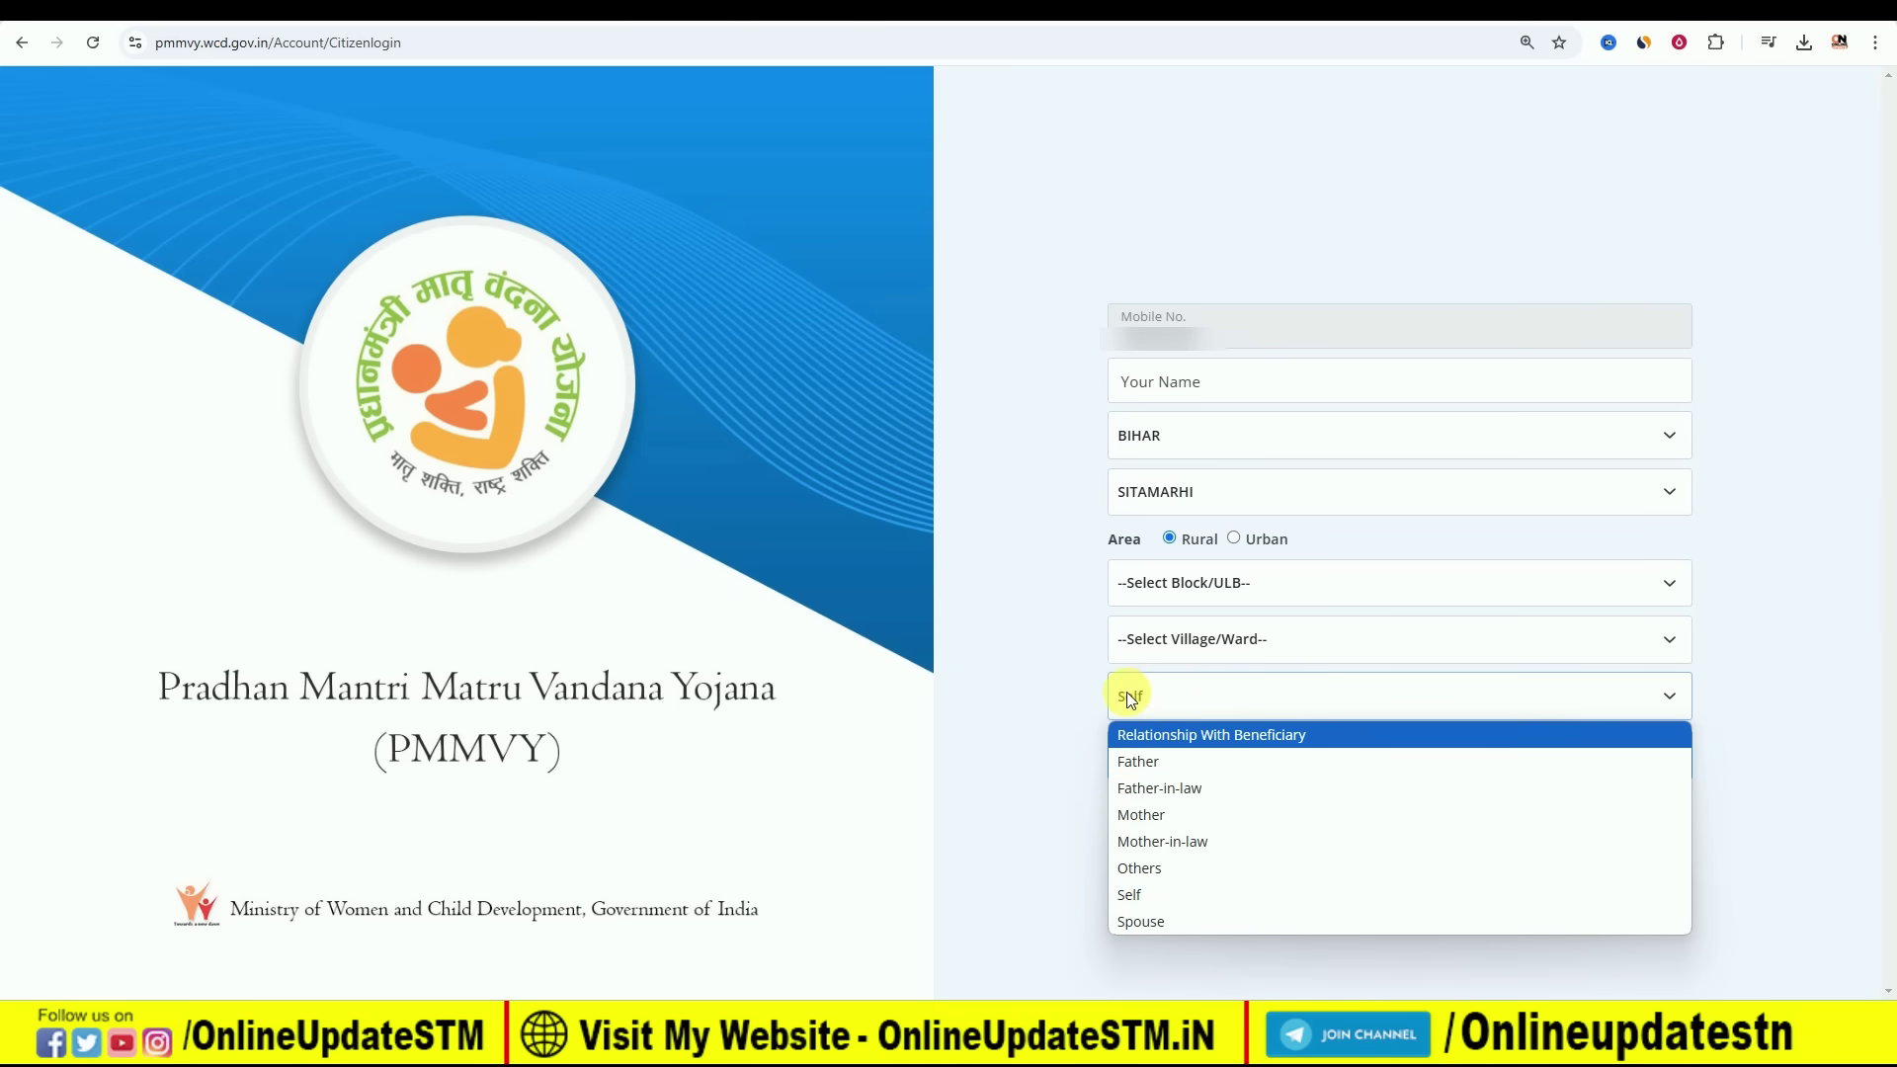
click(1182, 895)
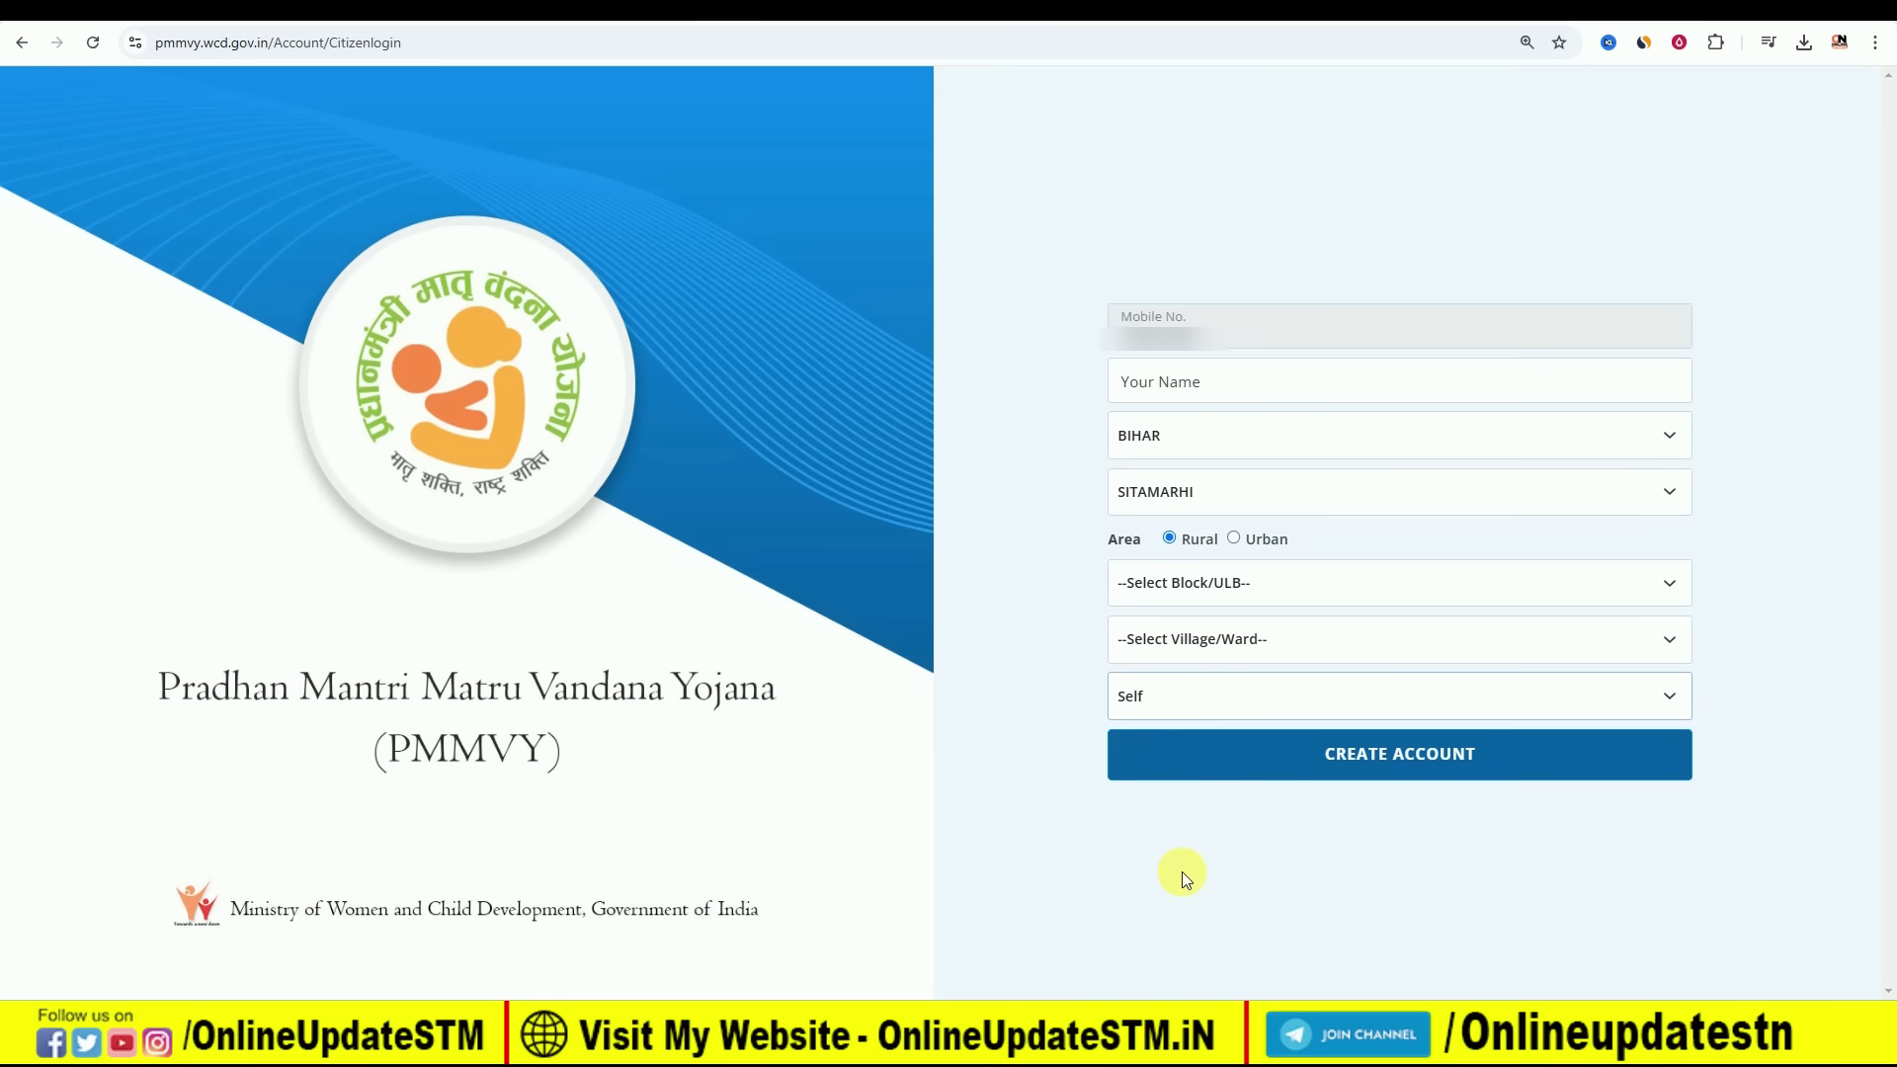
Create the citizen account and validate it with the one-time password and captcha code.
click(1388, 760)
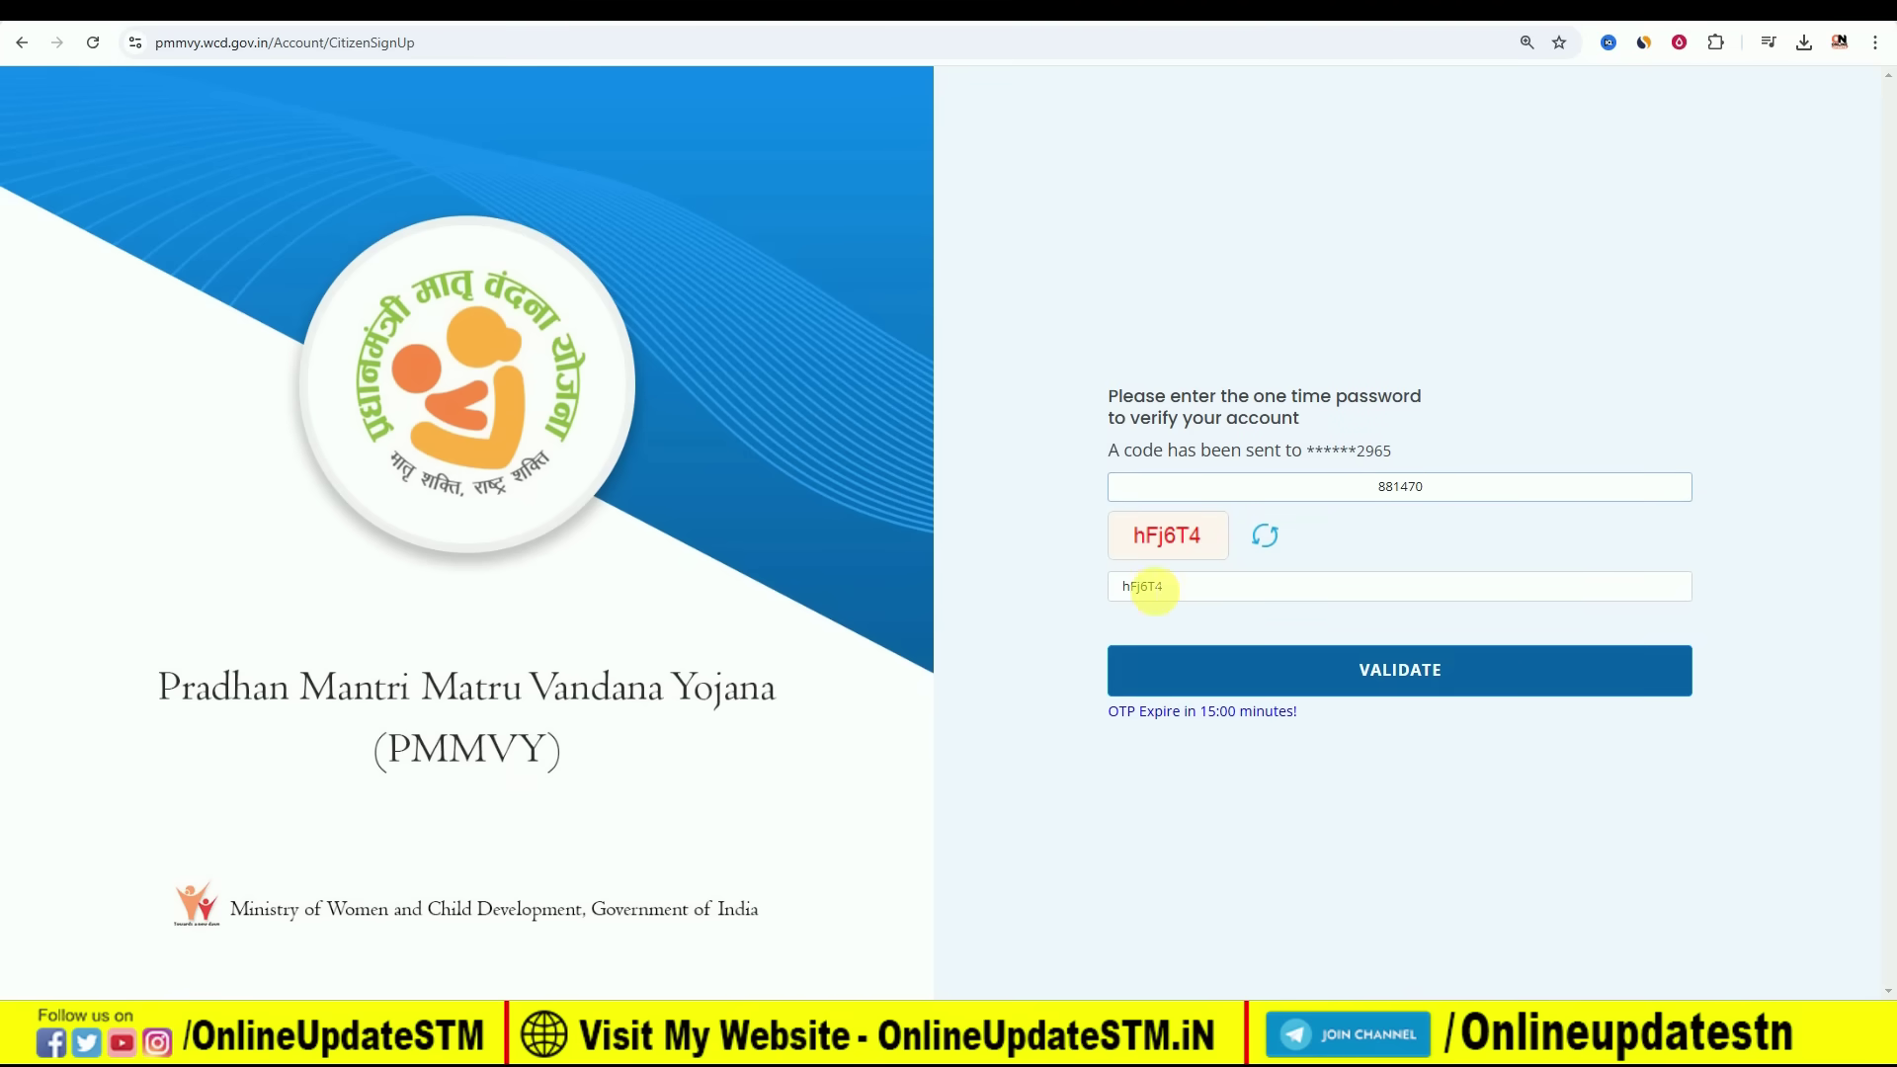
click(1398, 674)
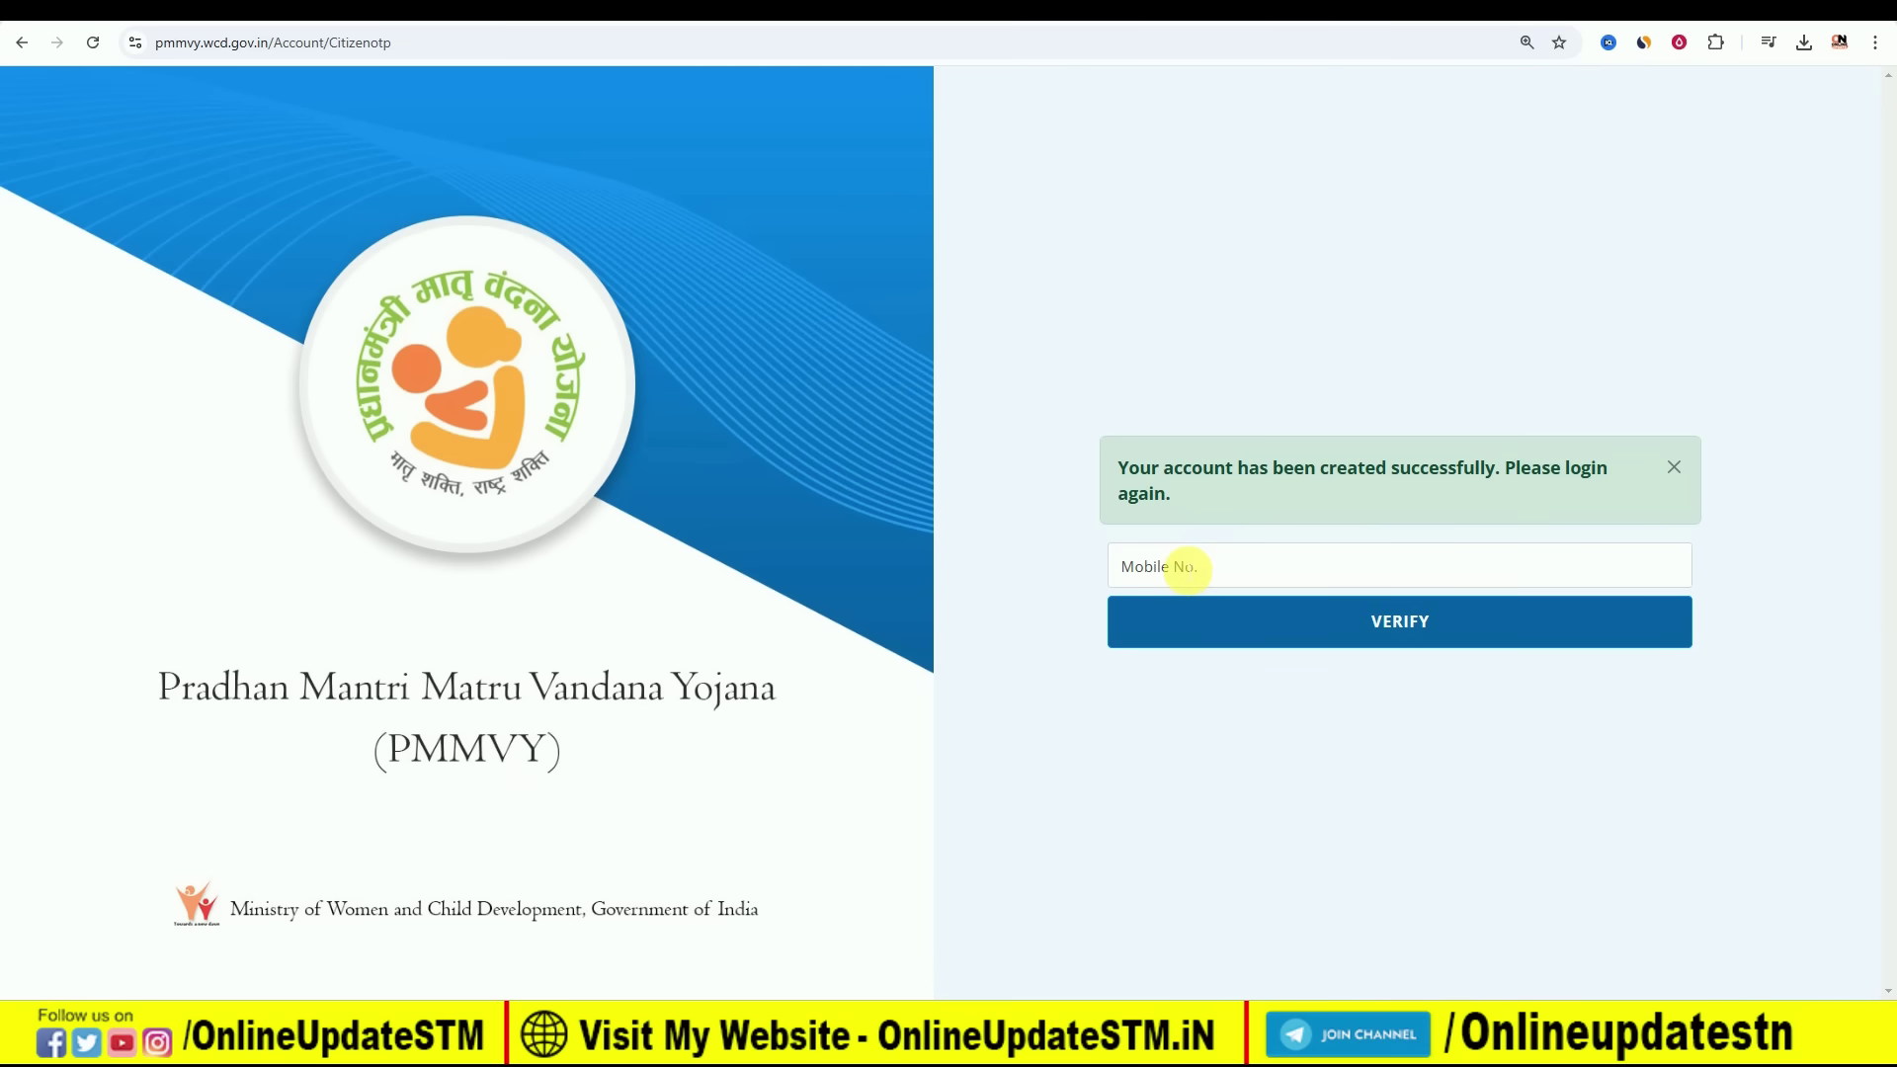
Log in again with the registered mobile number and open the Beneficiary Registration form.
click(1416, 622)
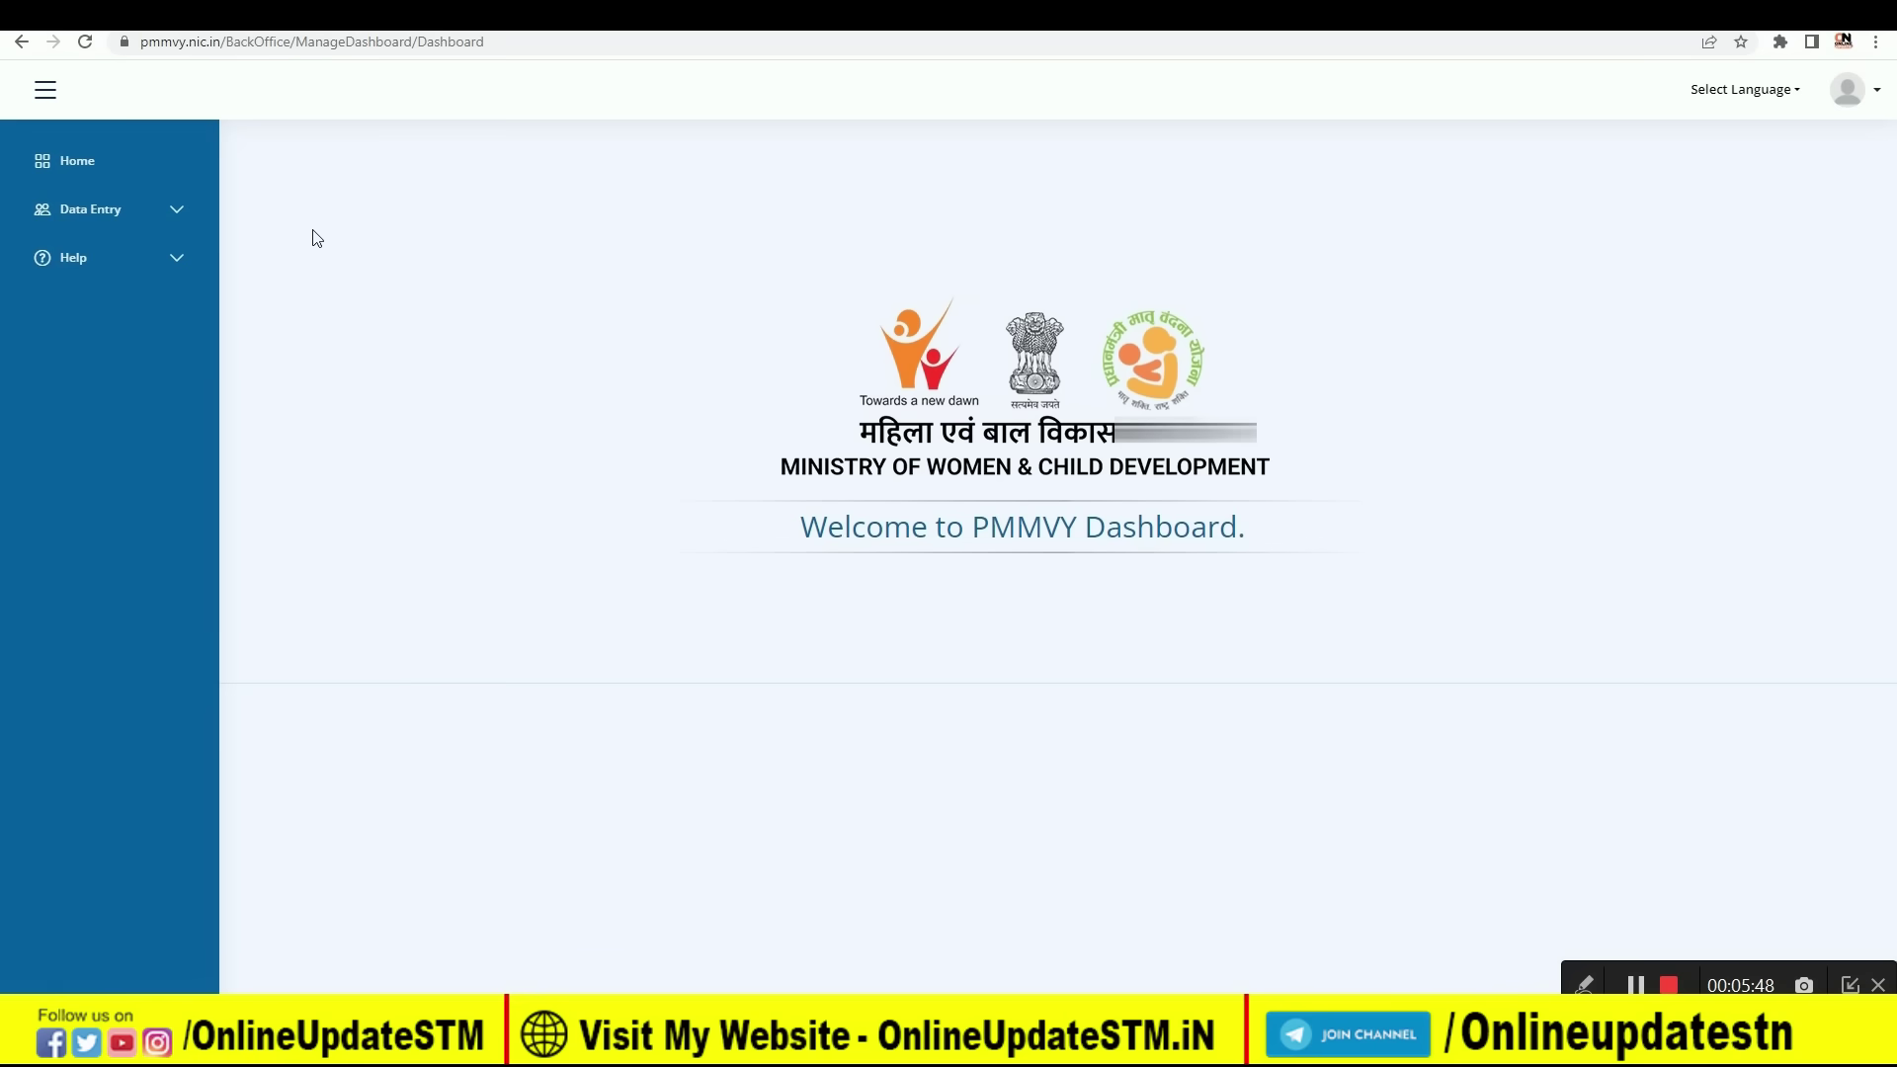
click(158, 213)
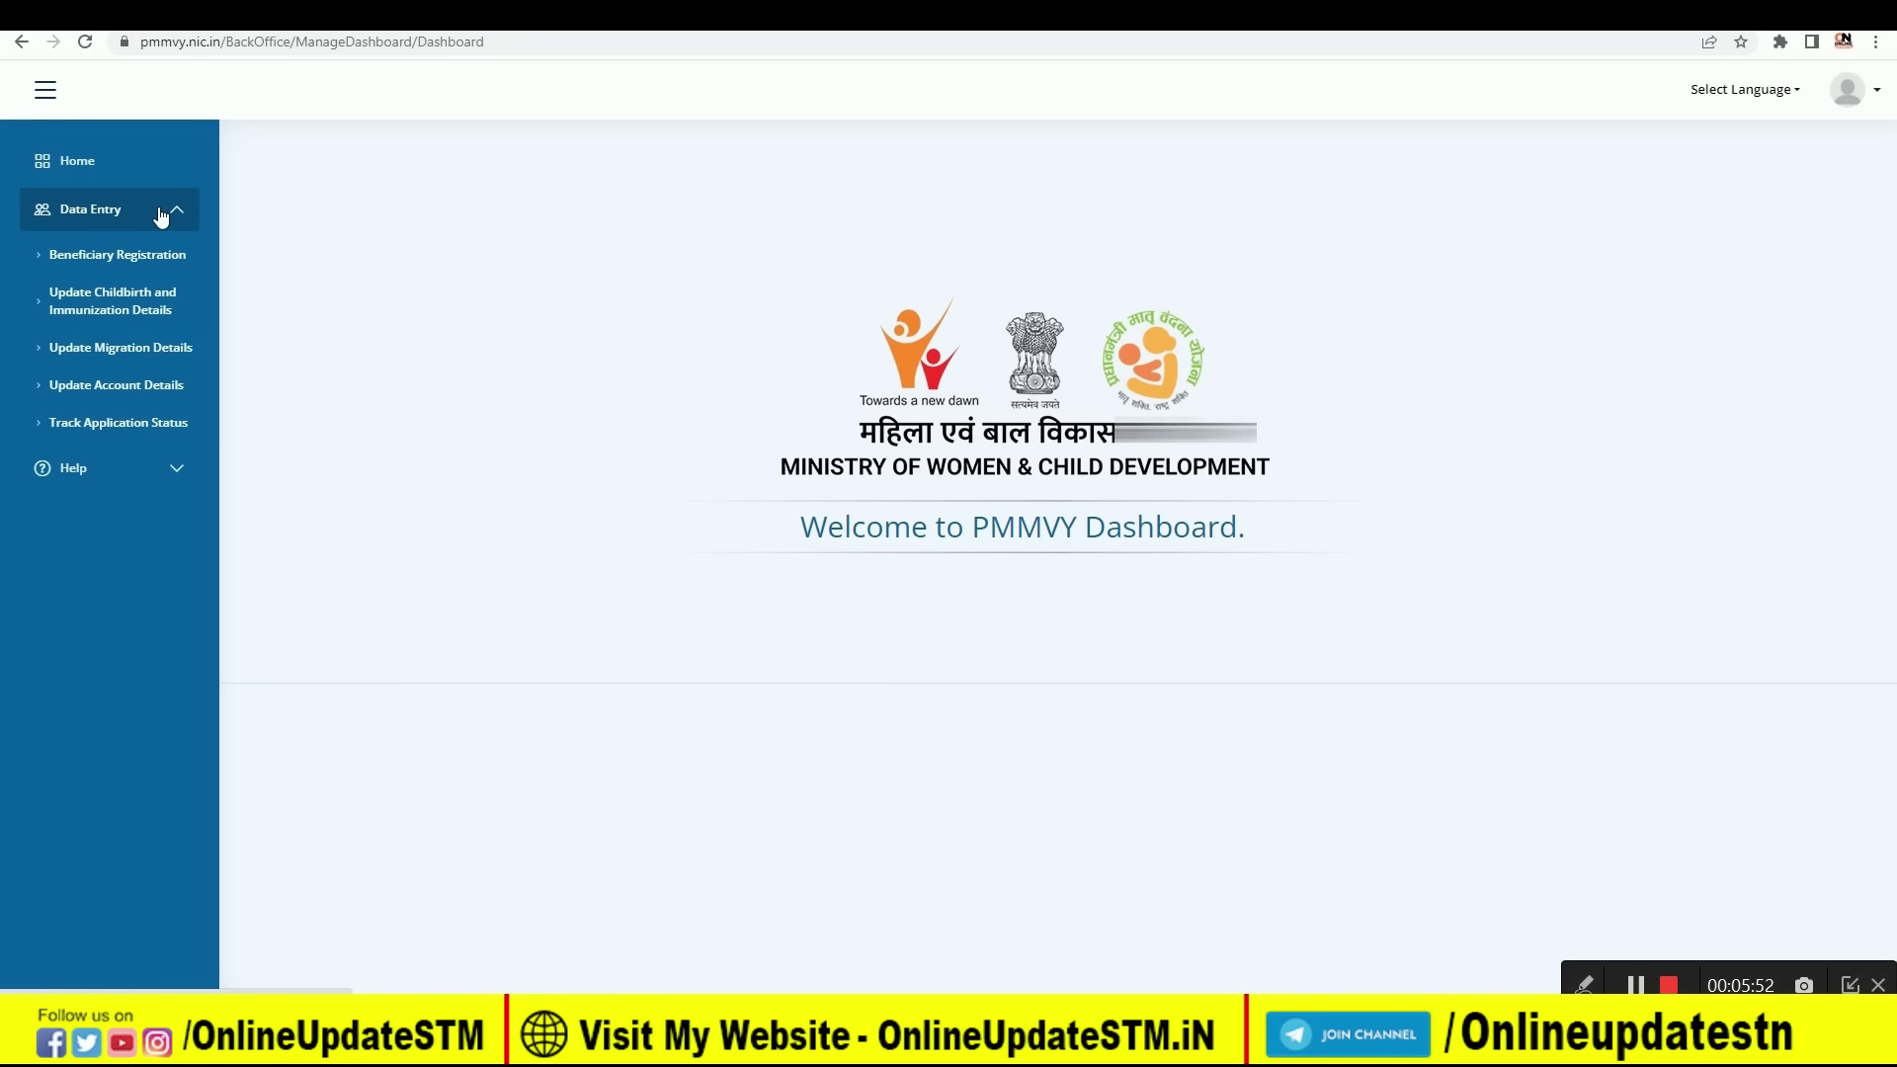
click(100, 256)
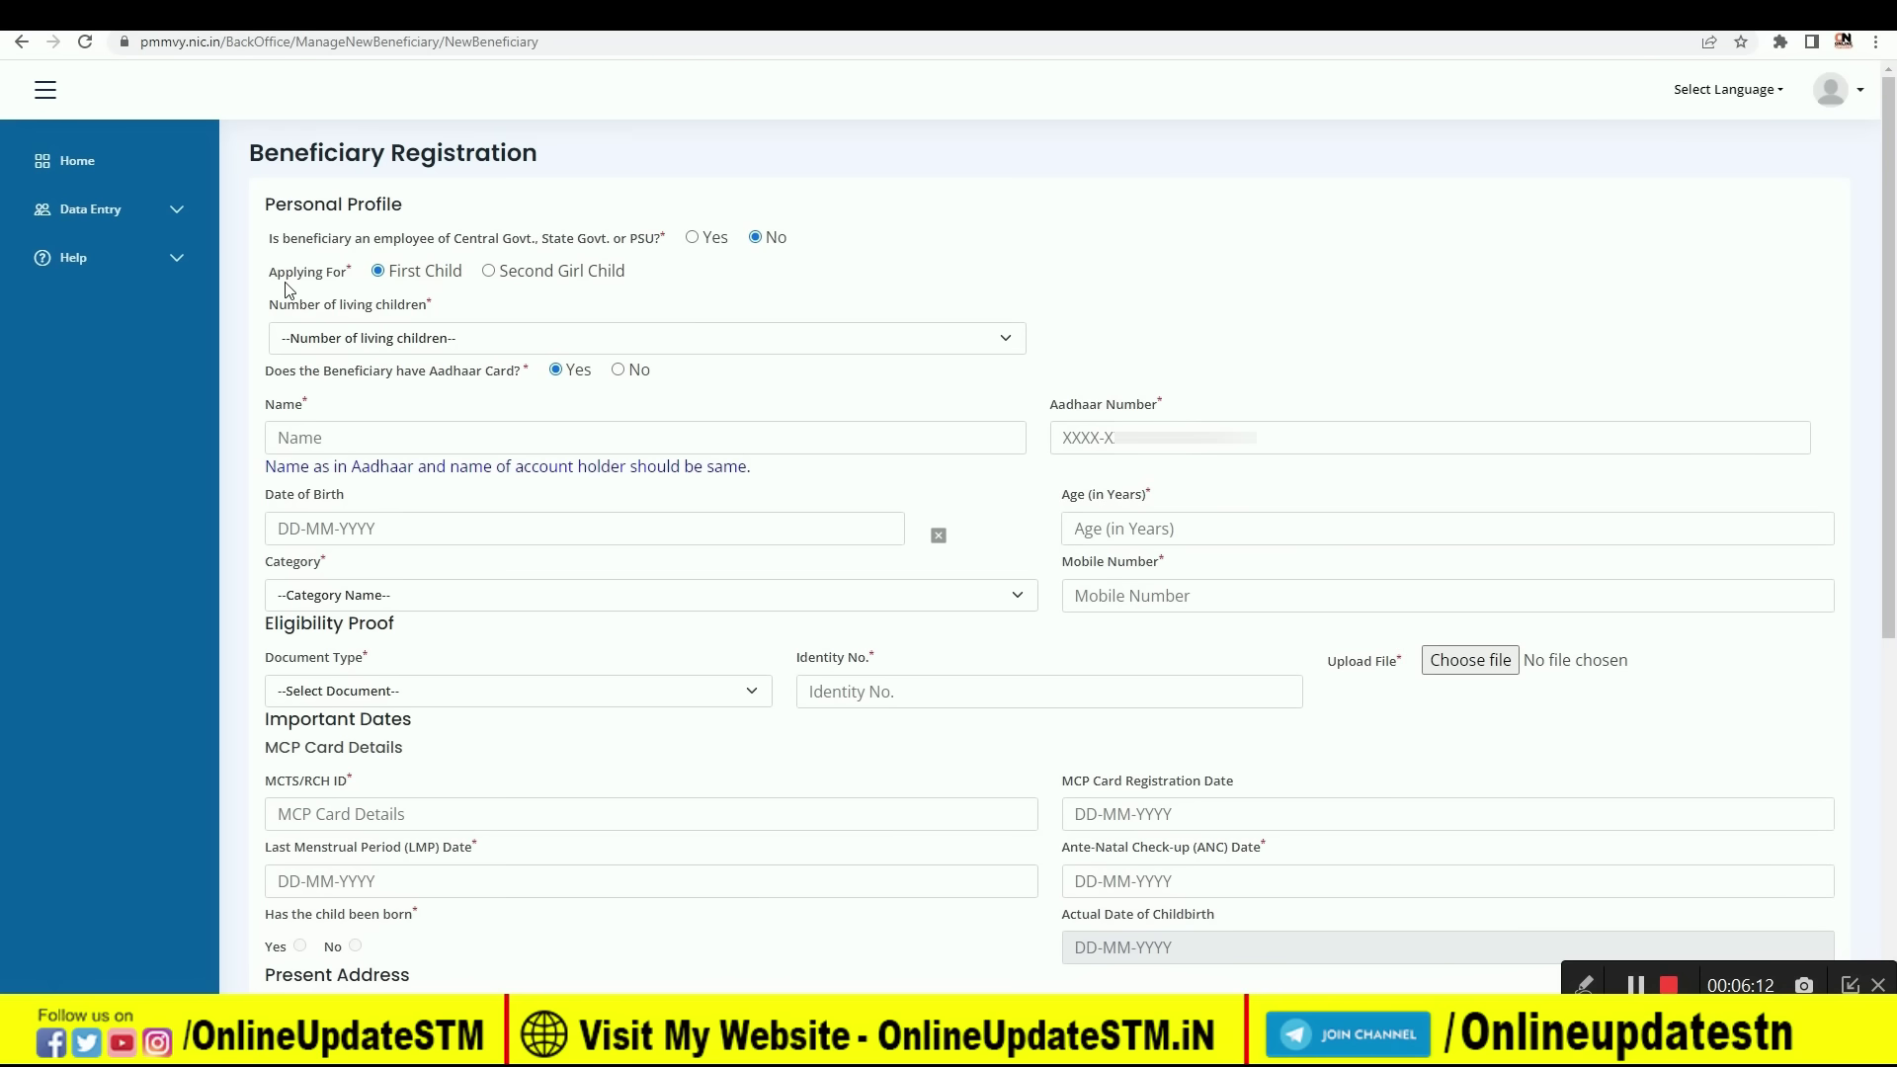
click(1584, 986)
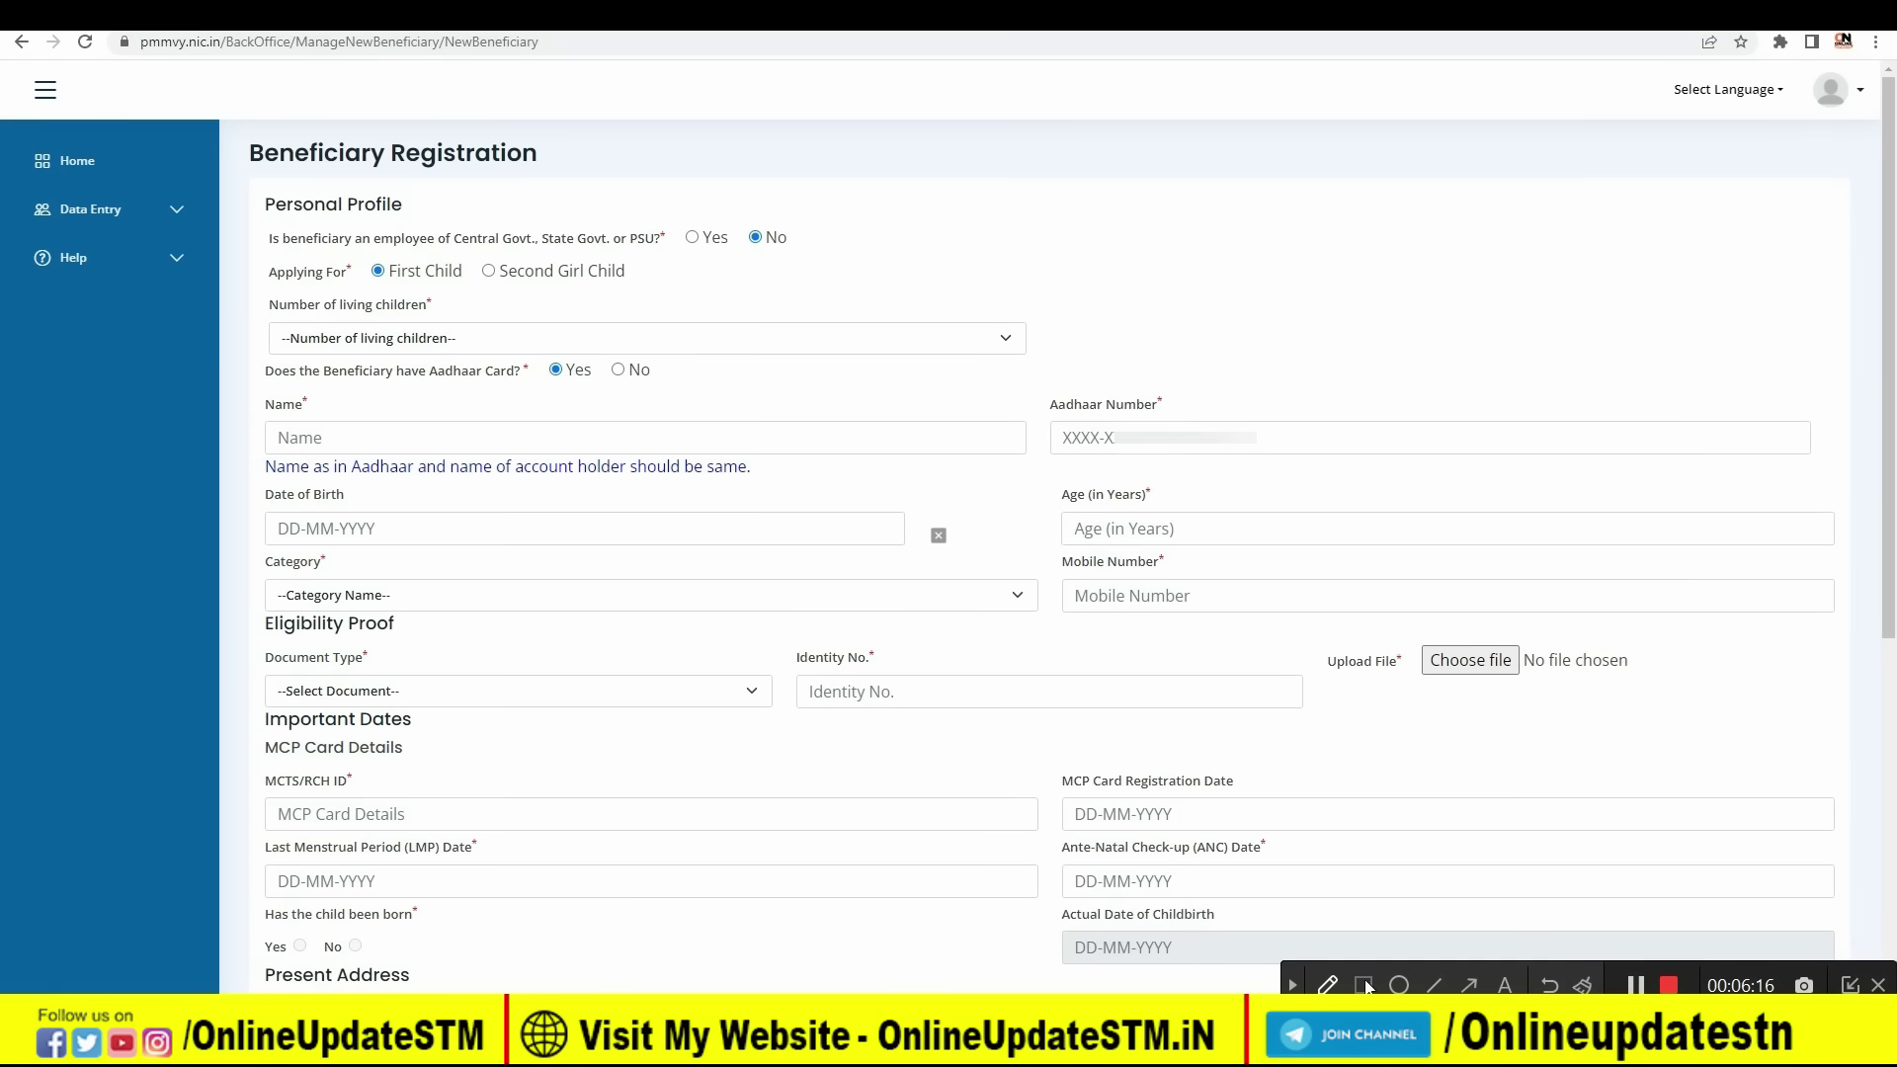
click(1363, 985)
drag(353, 251, 465, 288)
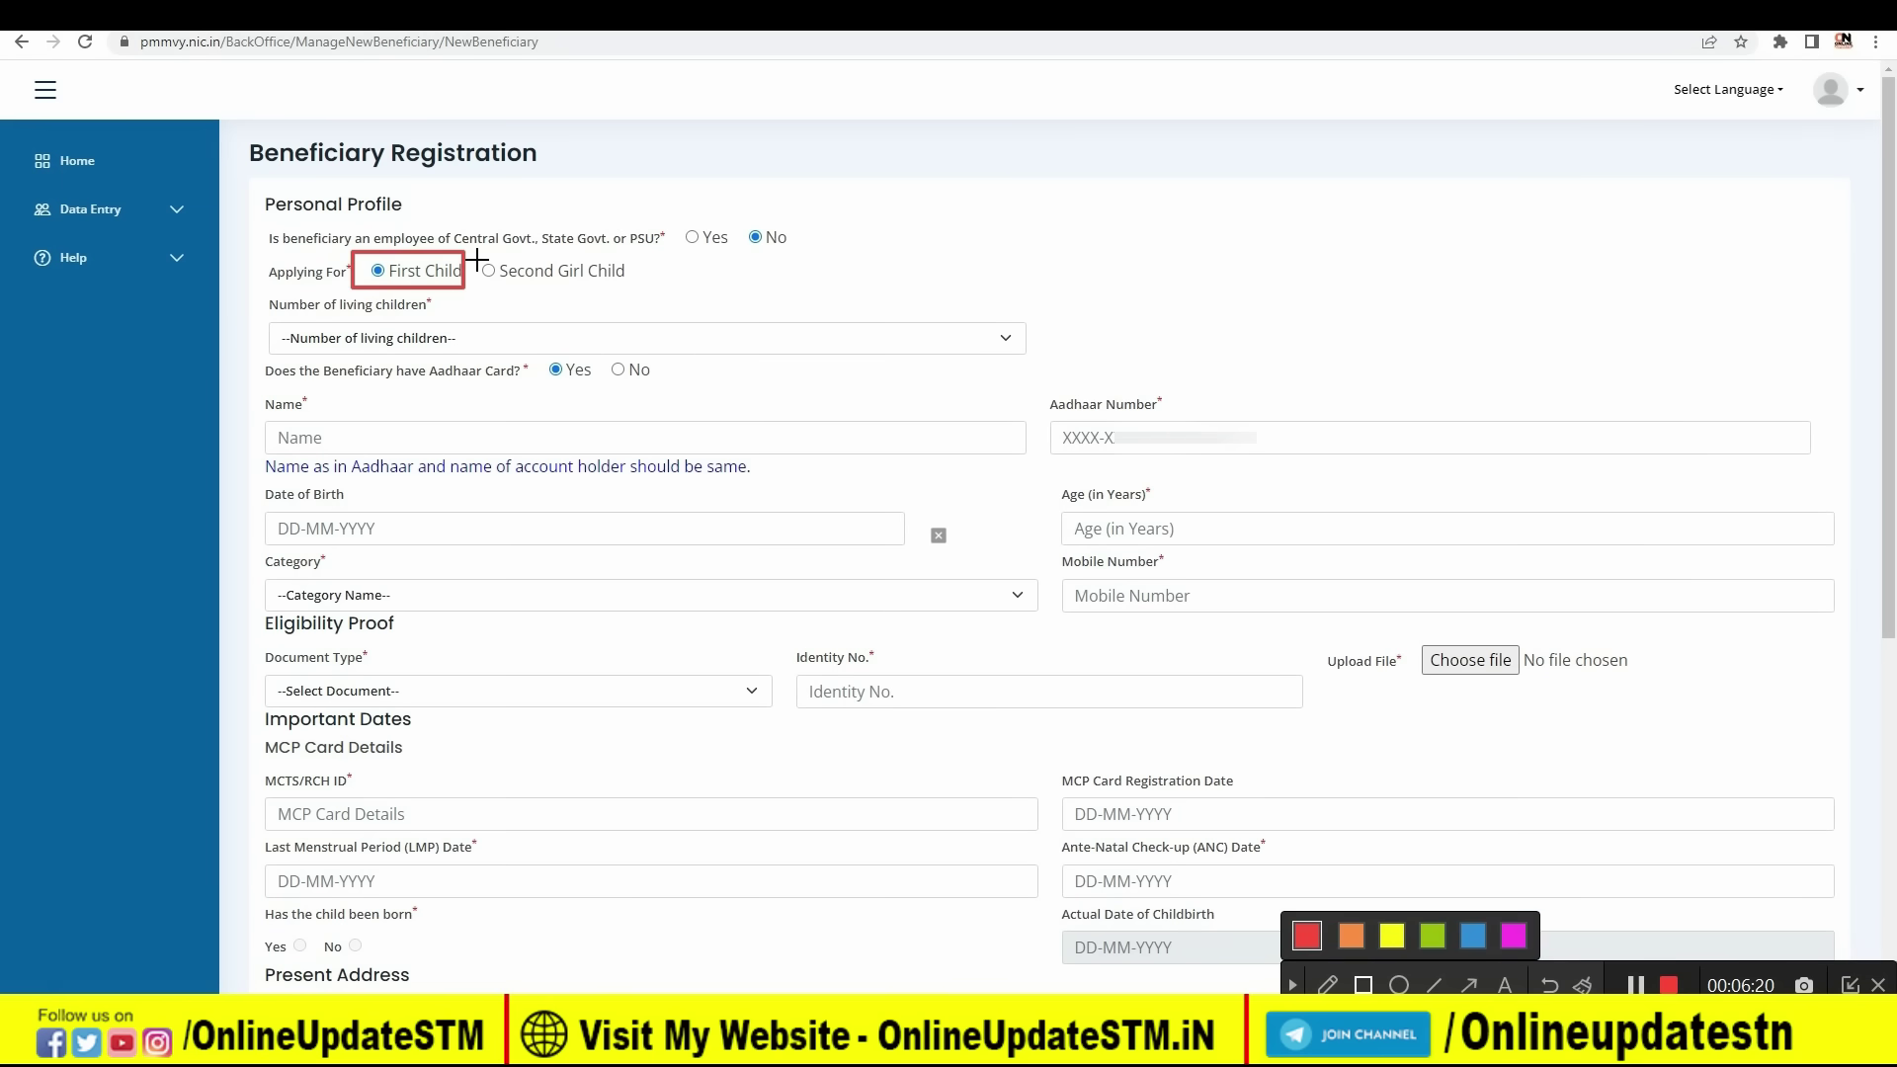
drag(474, 256, 644, 292)
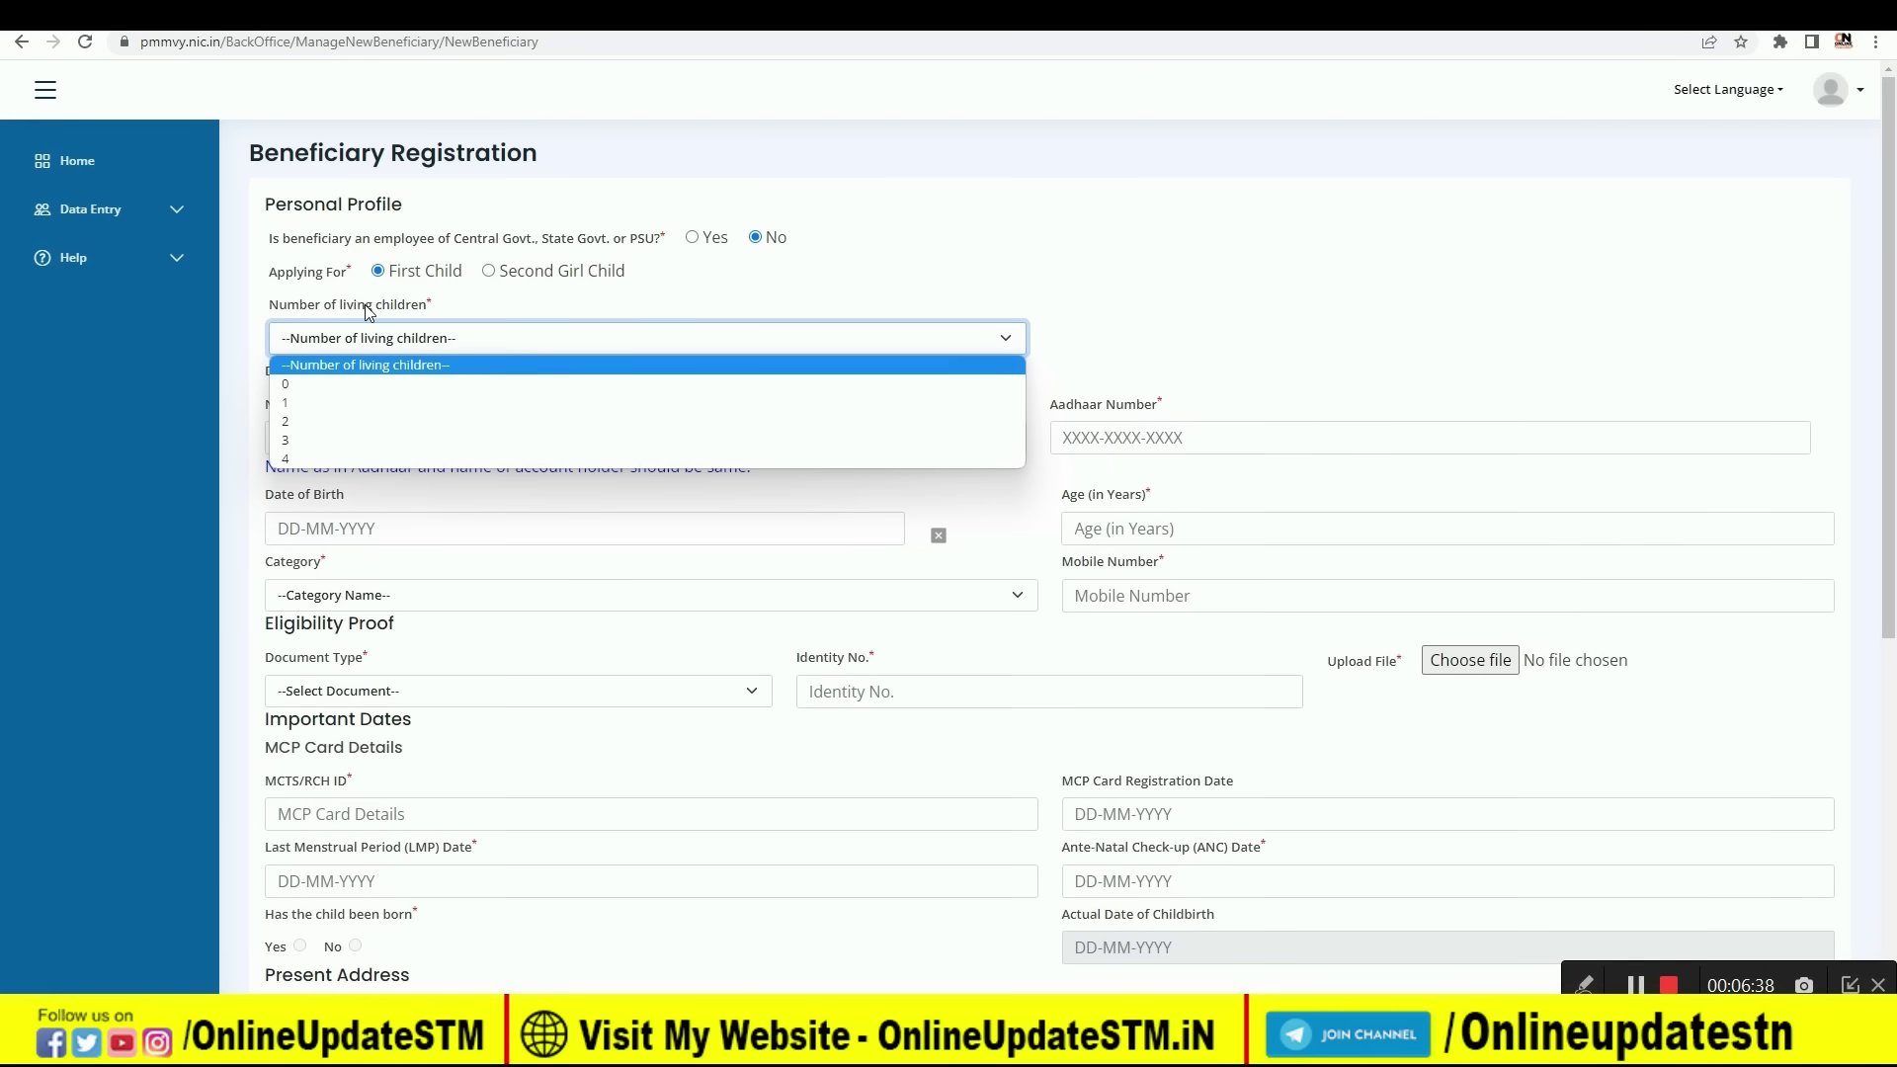
Set the beneficiary's number of living children to 1.
click(348, 404)
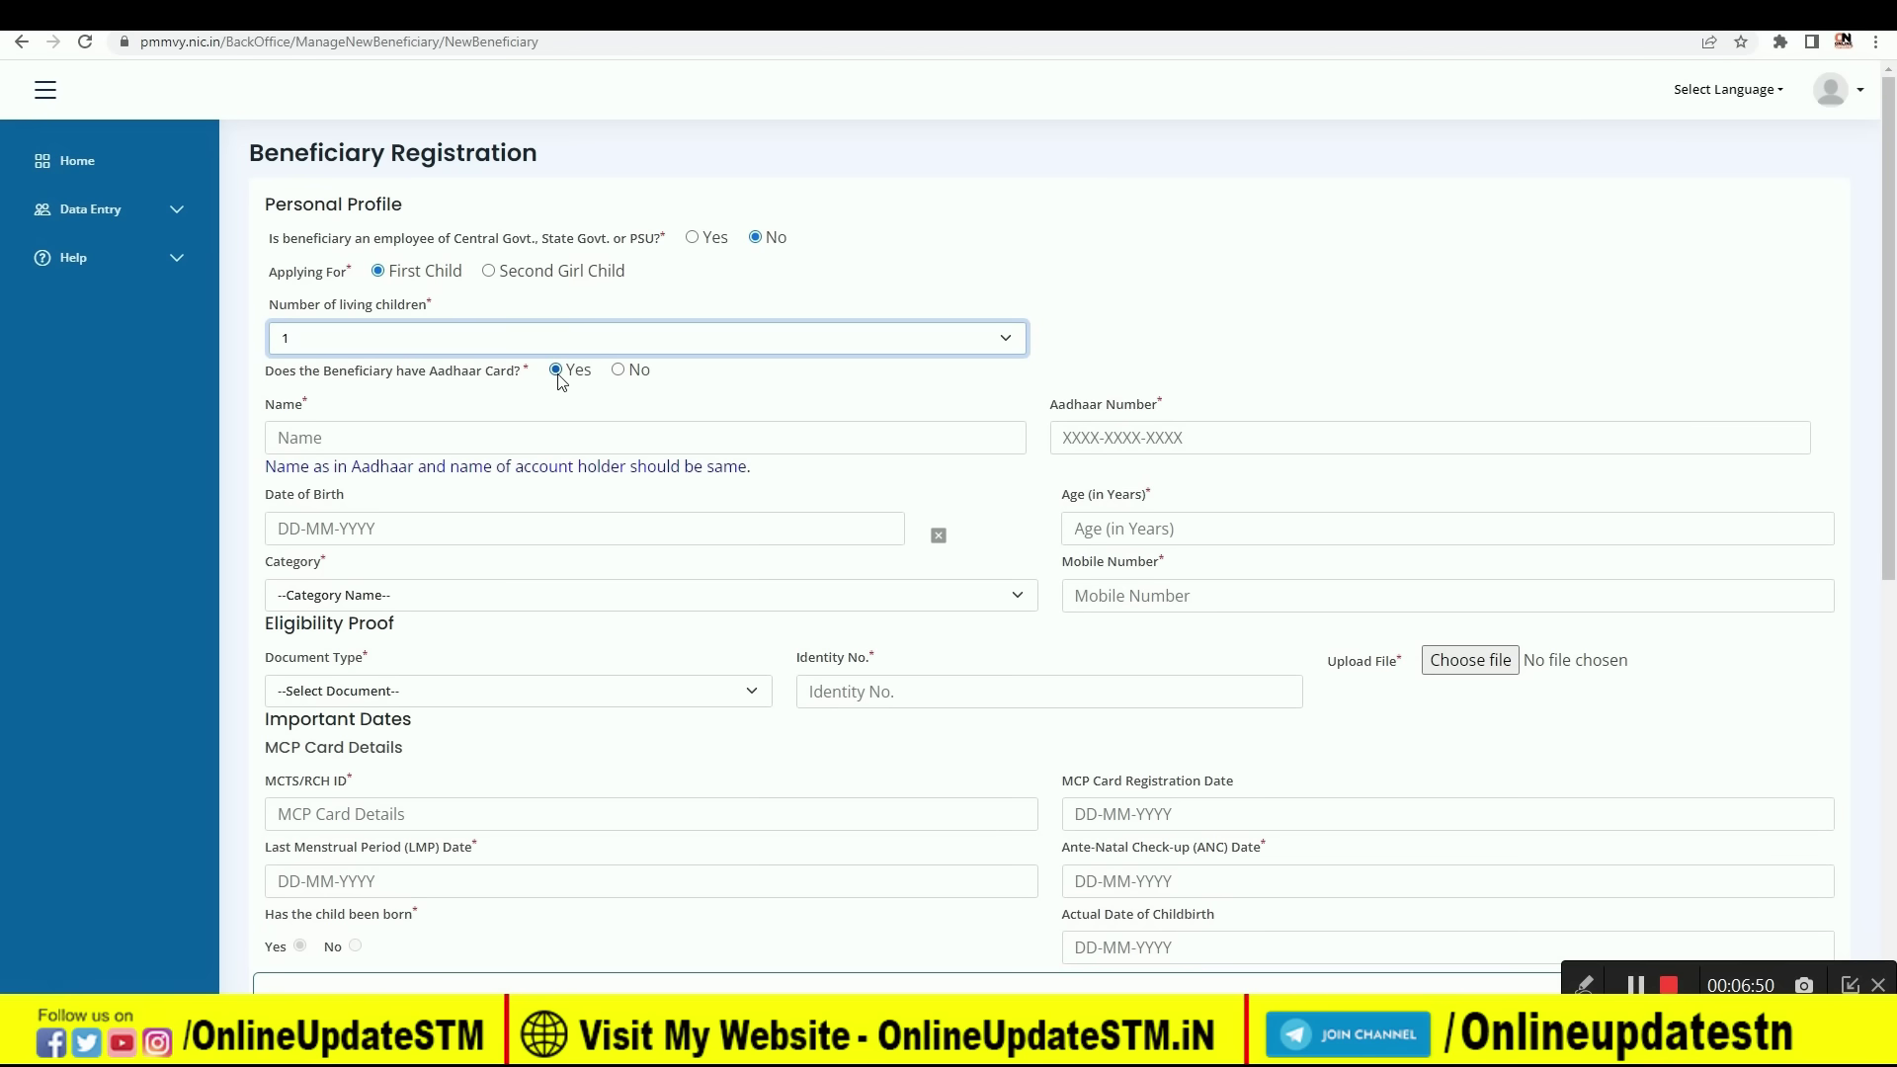
click(1584, 985)
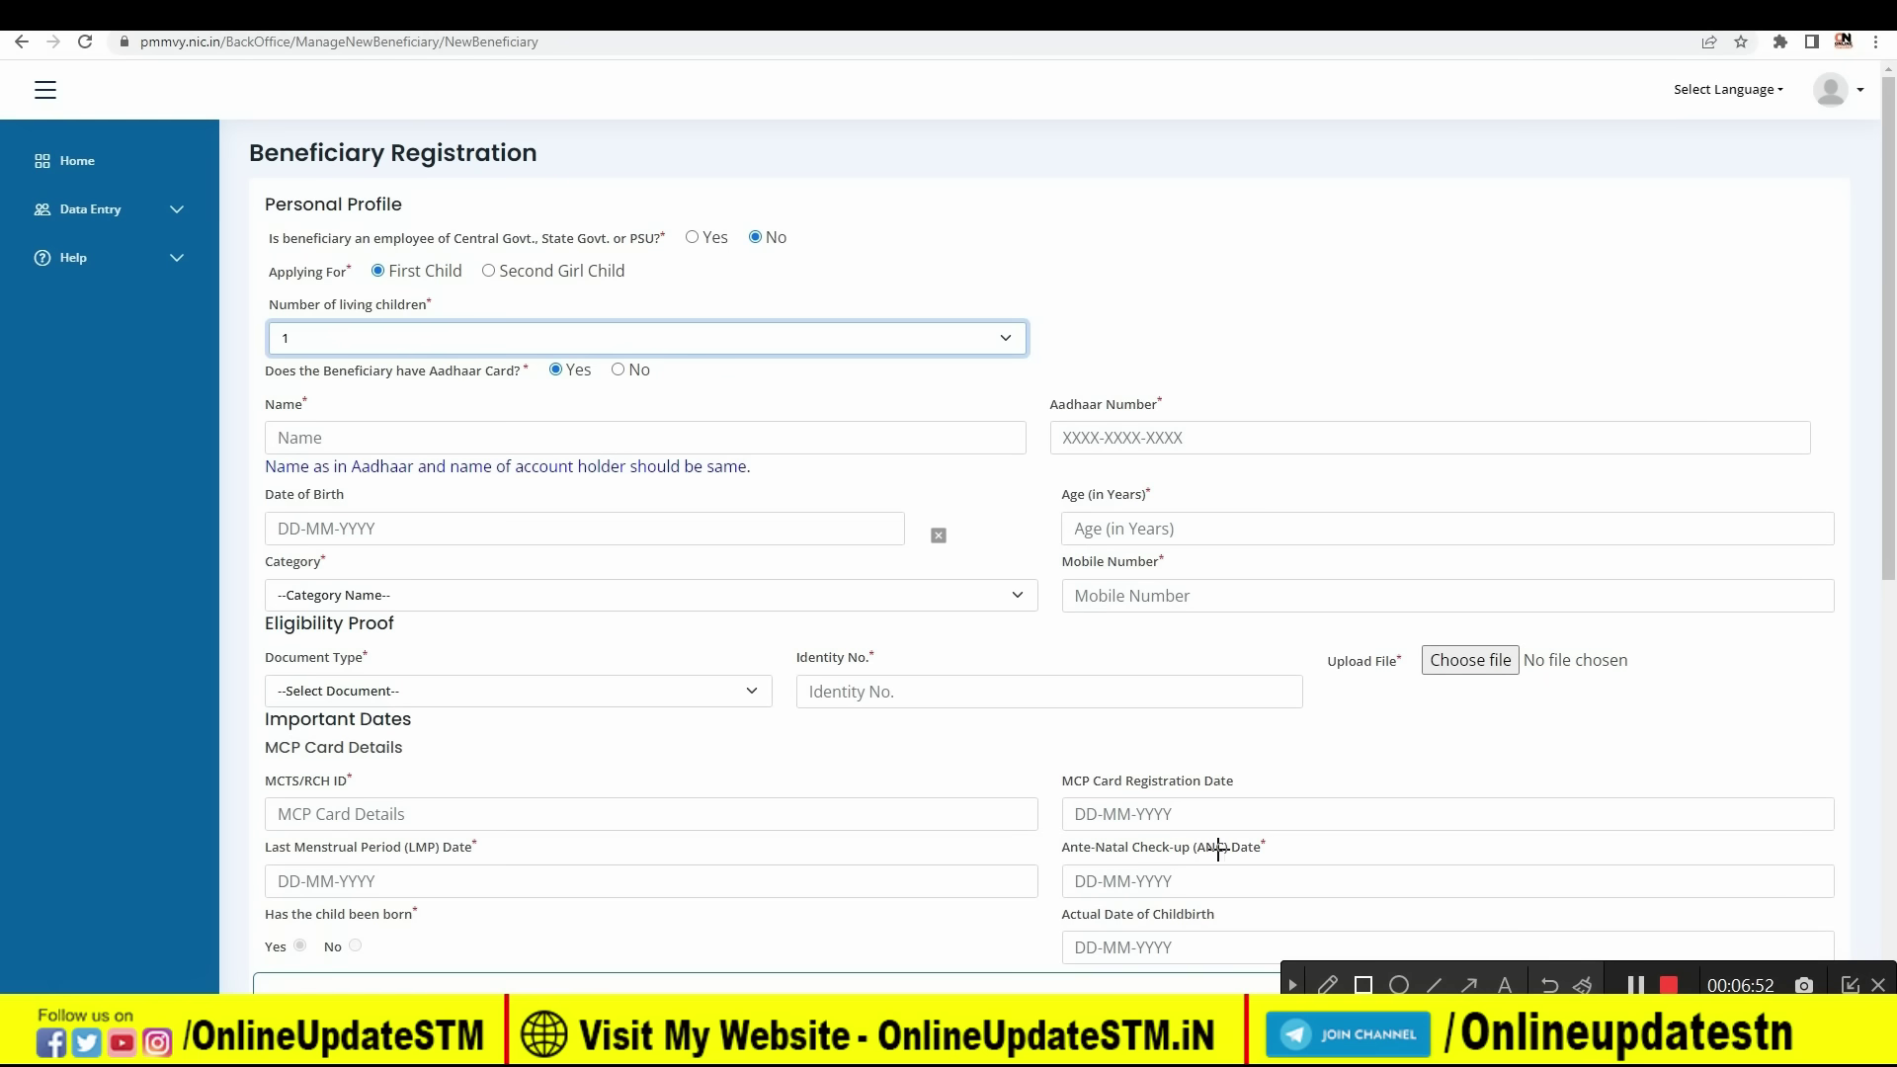
drag(263, 427, 358, 465)
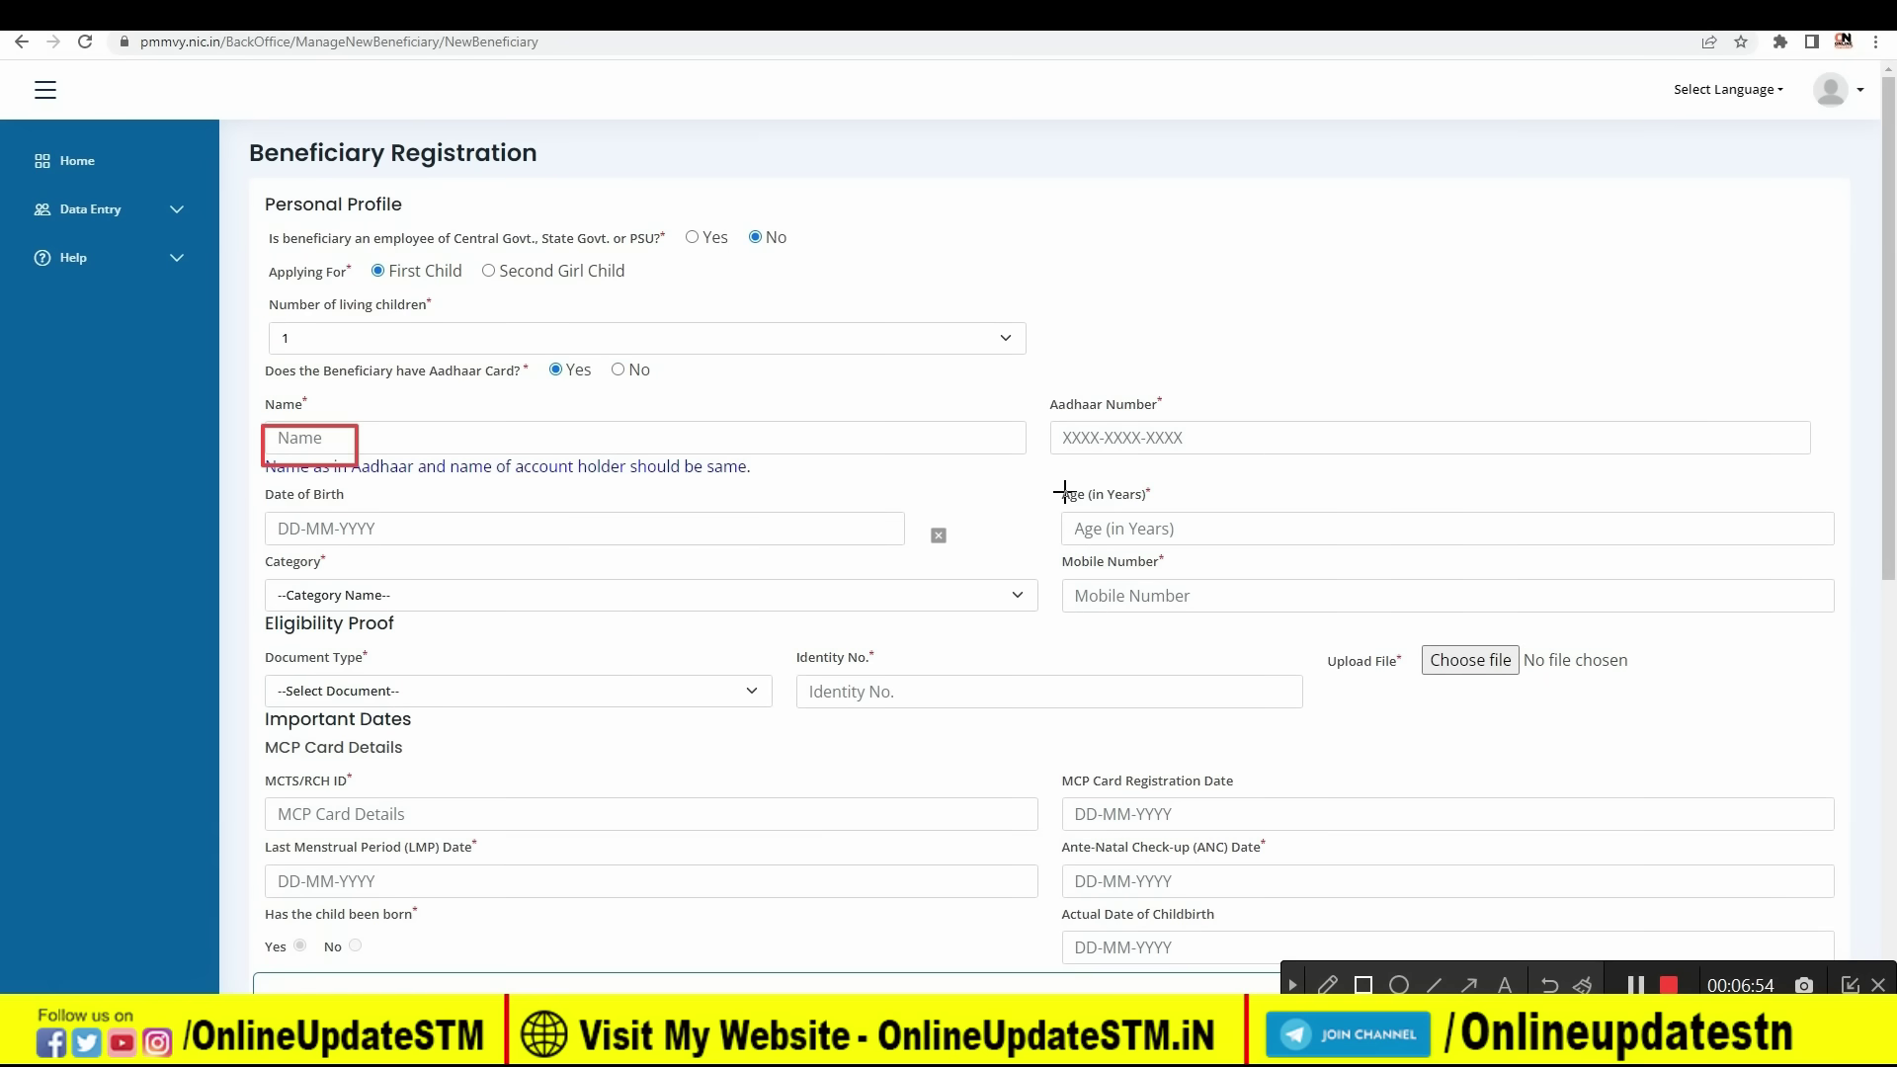
drag(1050, 413, 1200, 452)
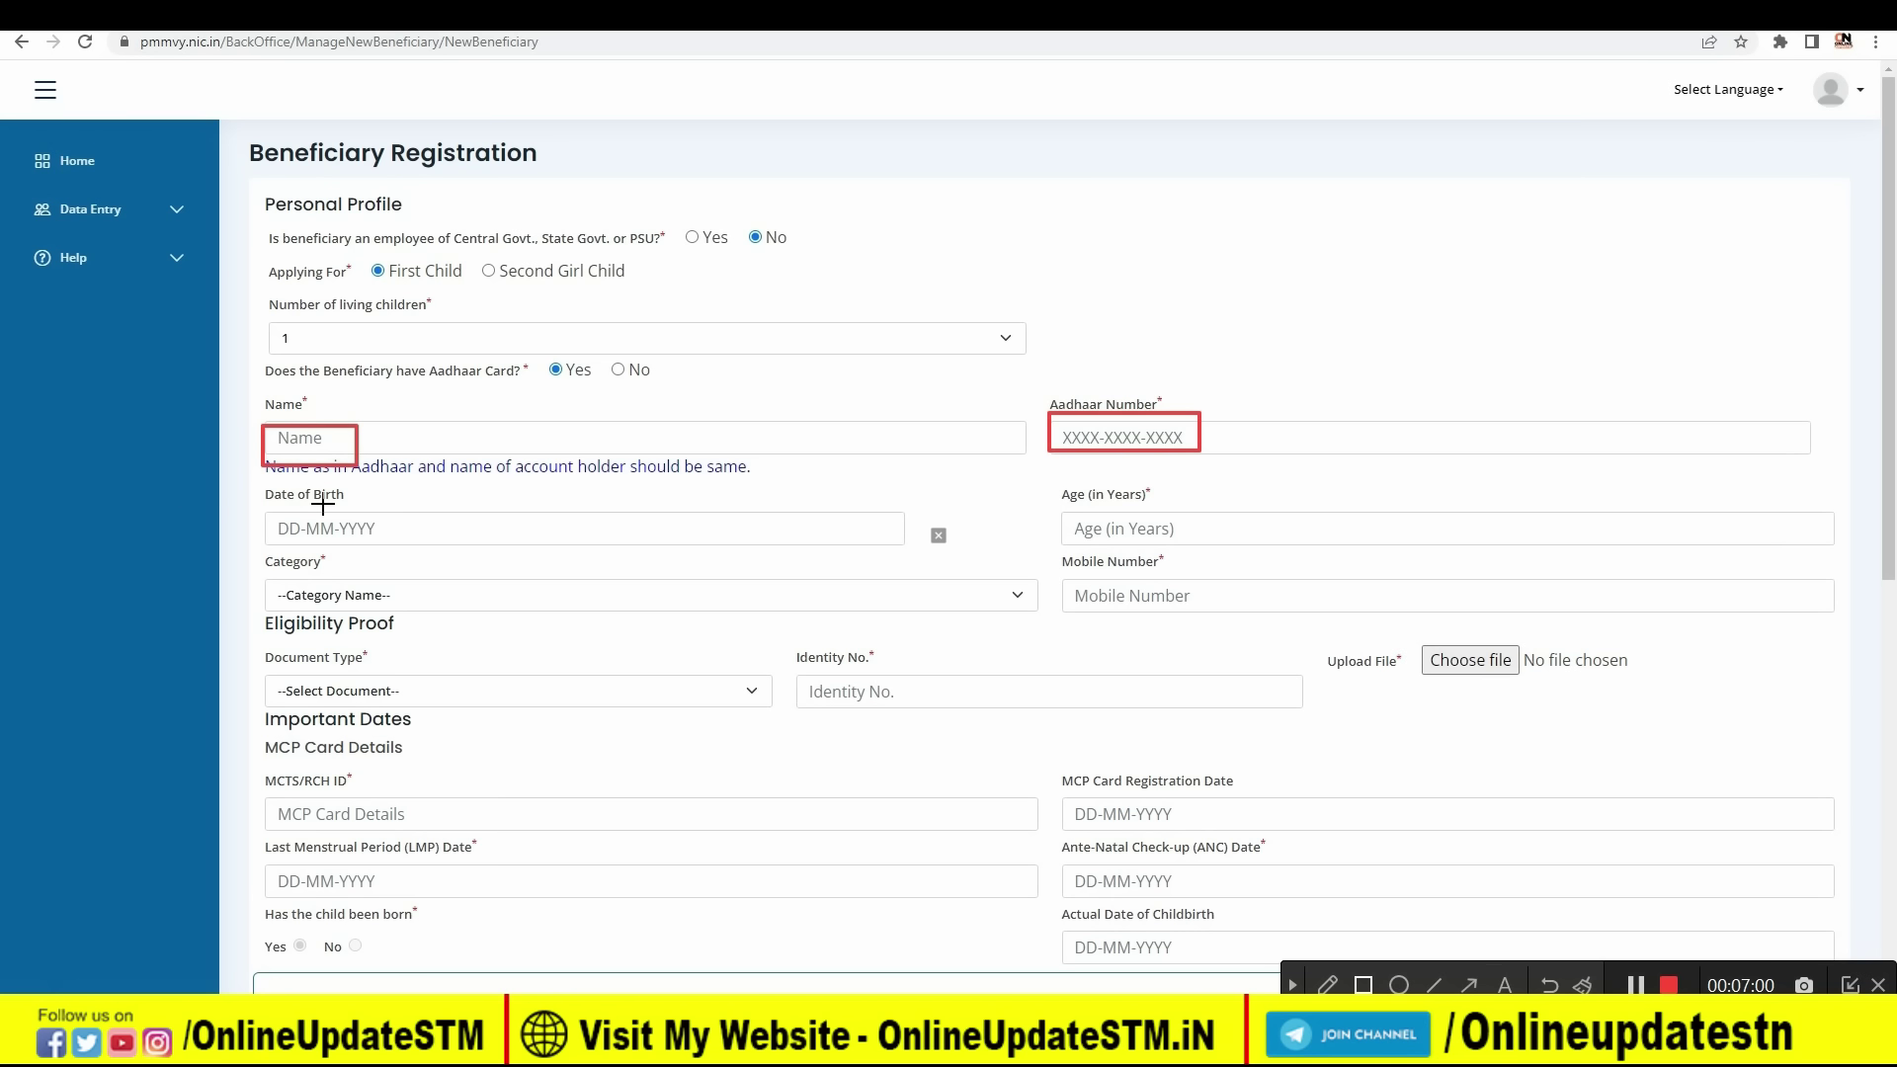
drag(259, 509, 427, 541)
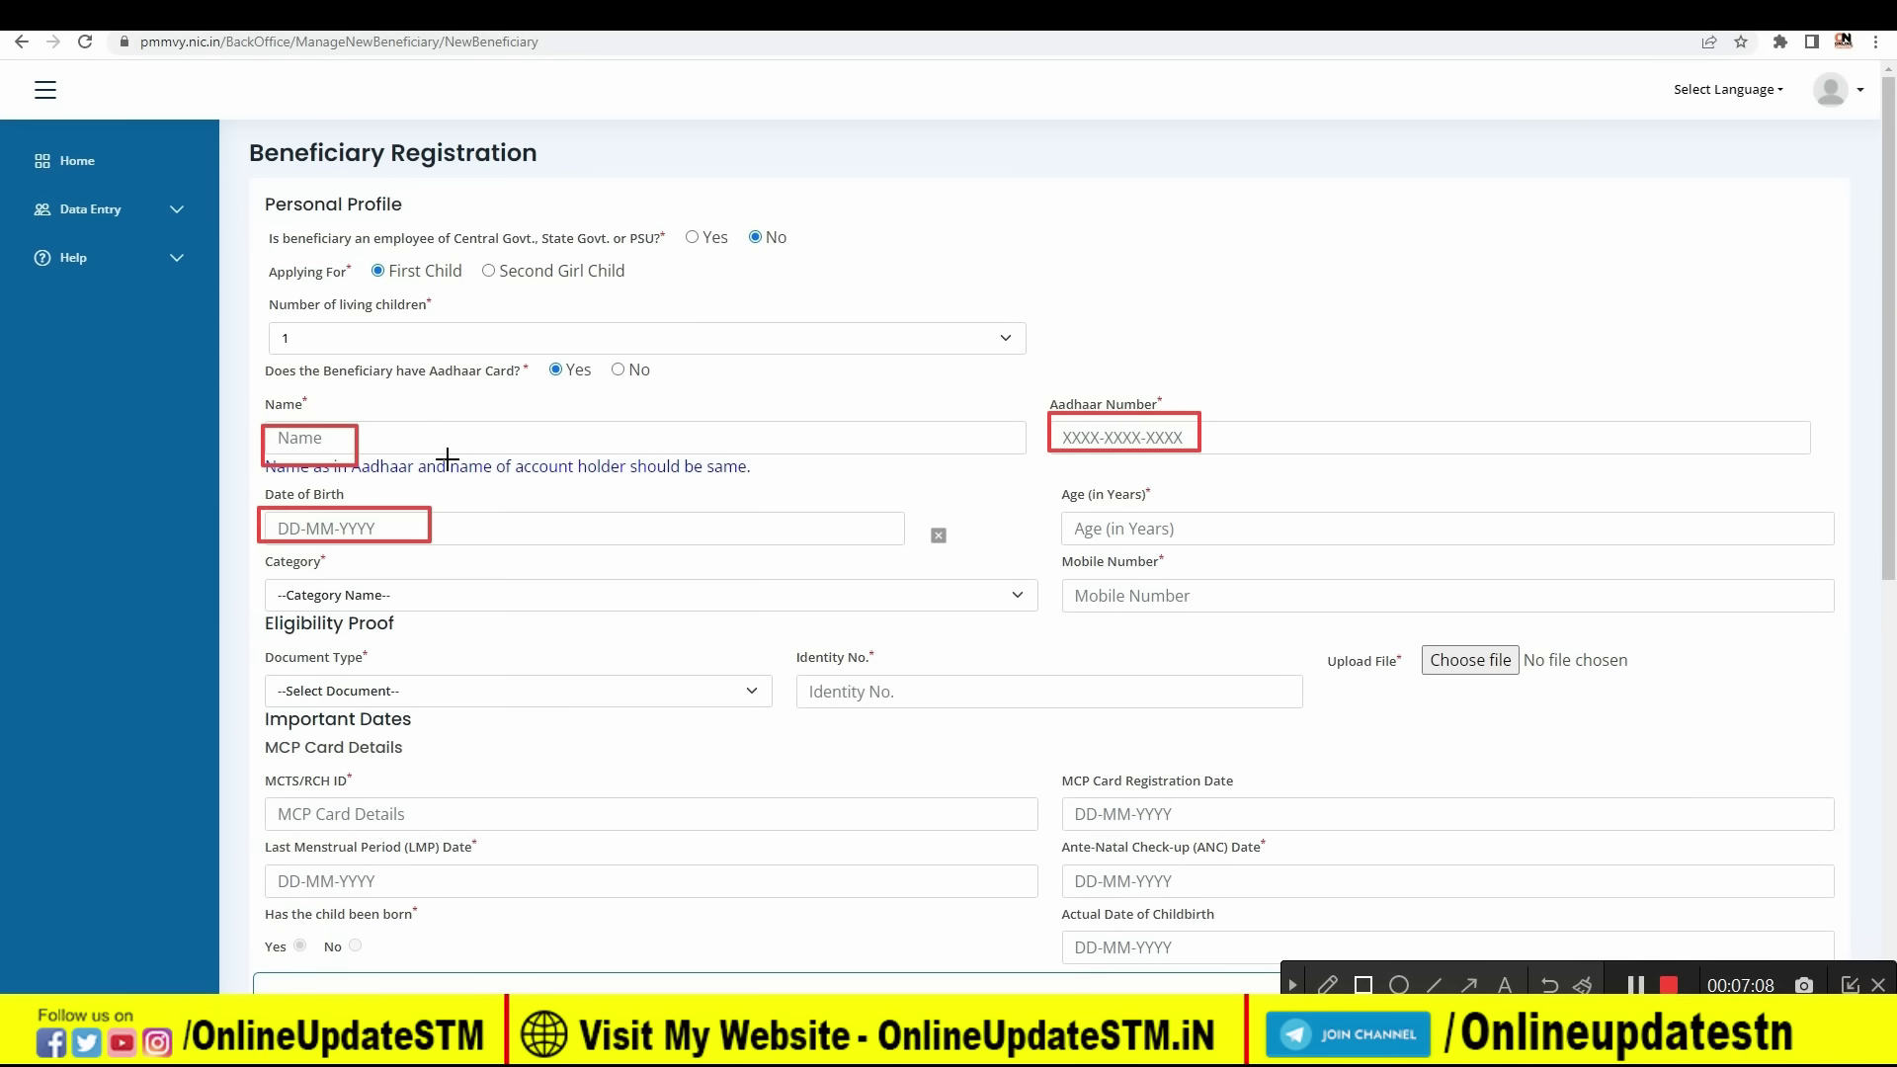
drag(348, 452, 671, 486)
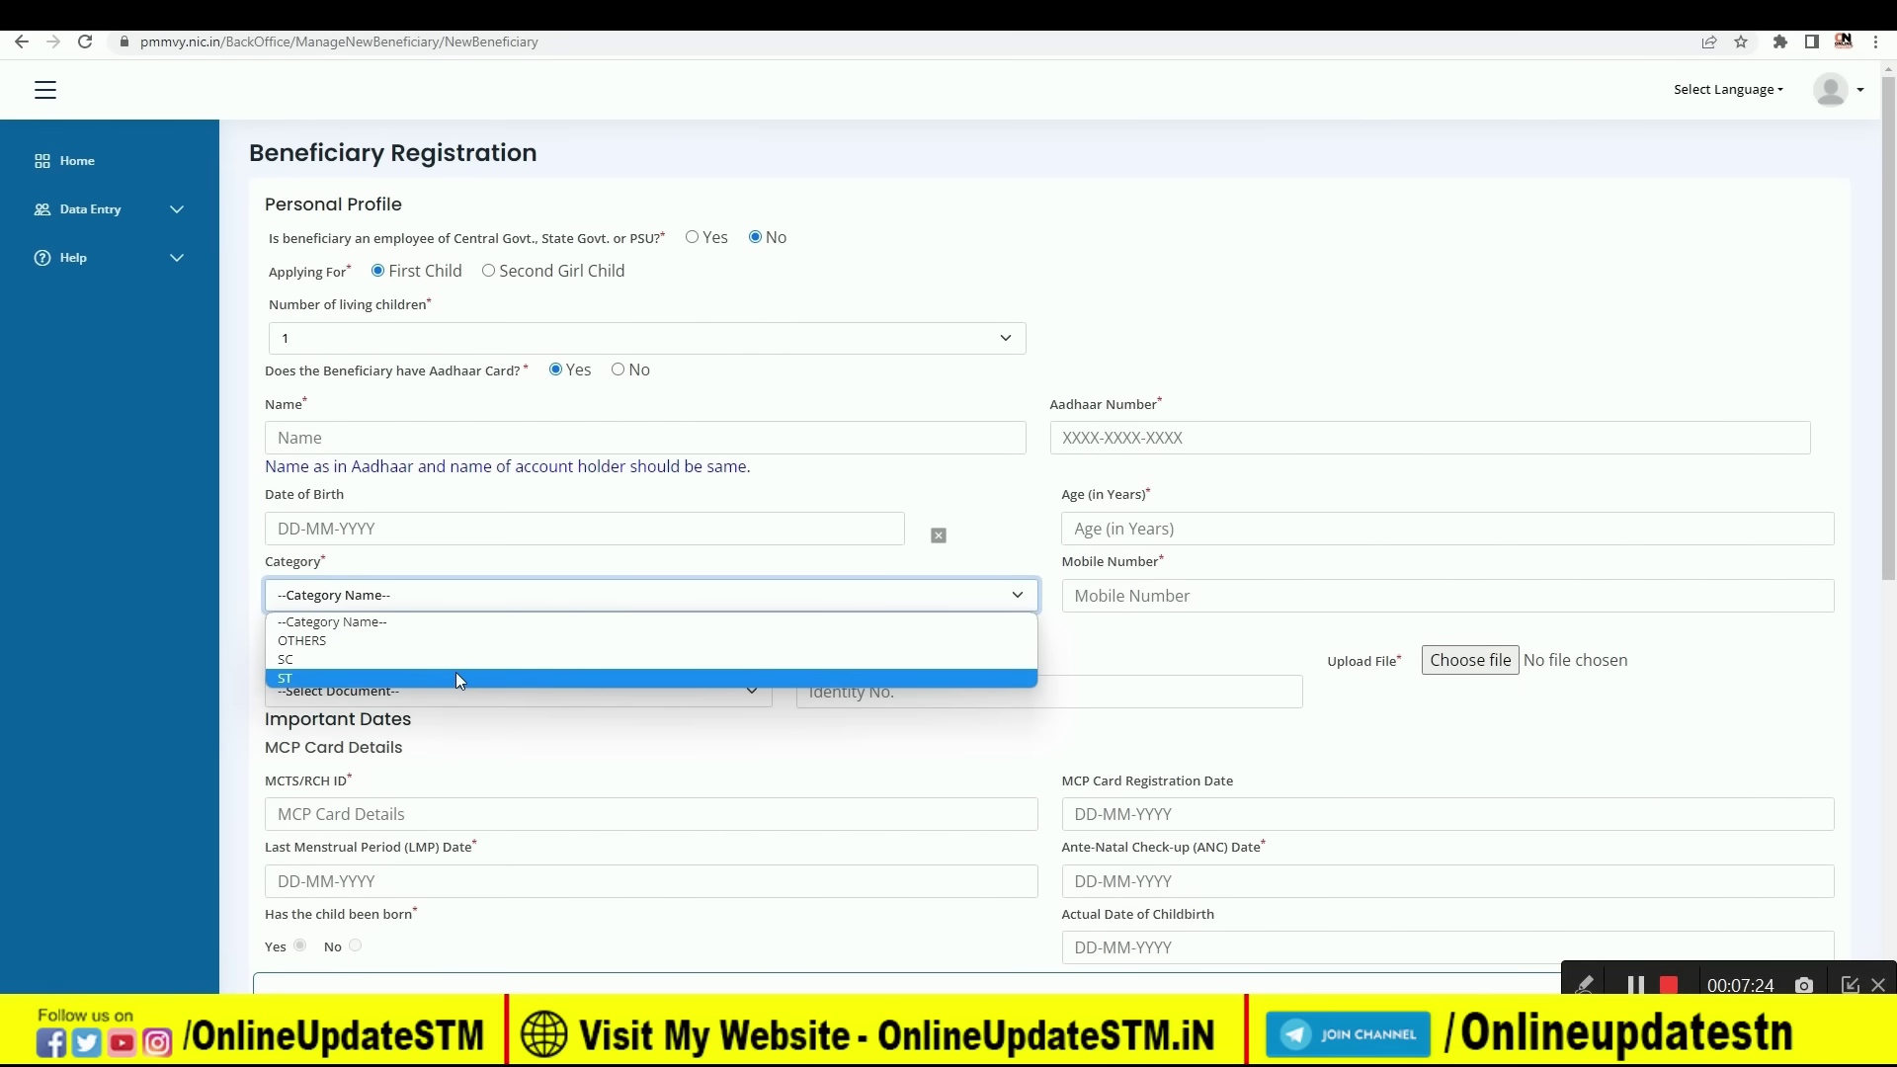
Set the beneficiary's category to SC and the eligibility document type to "Women holding E-shram card".
click(457, 659)
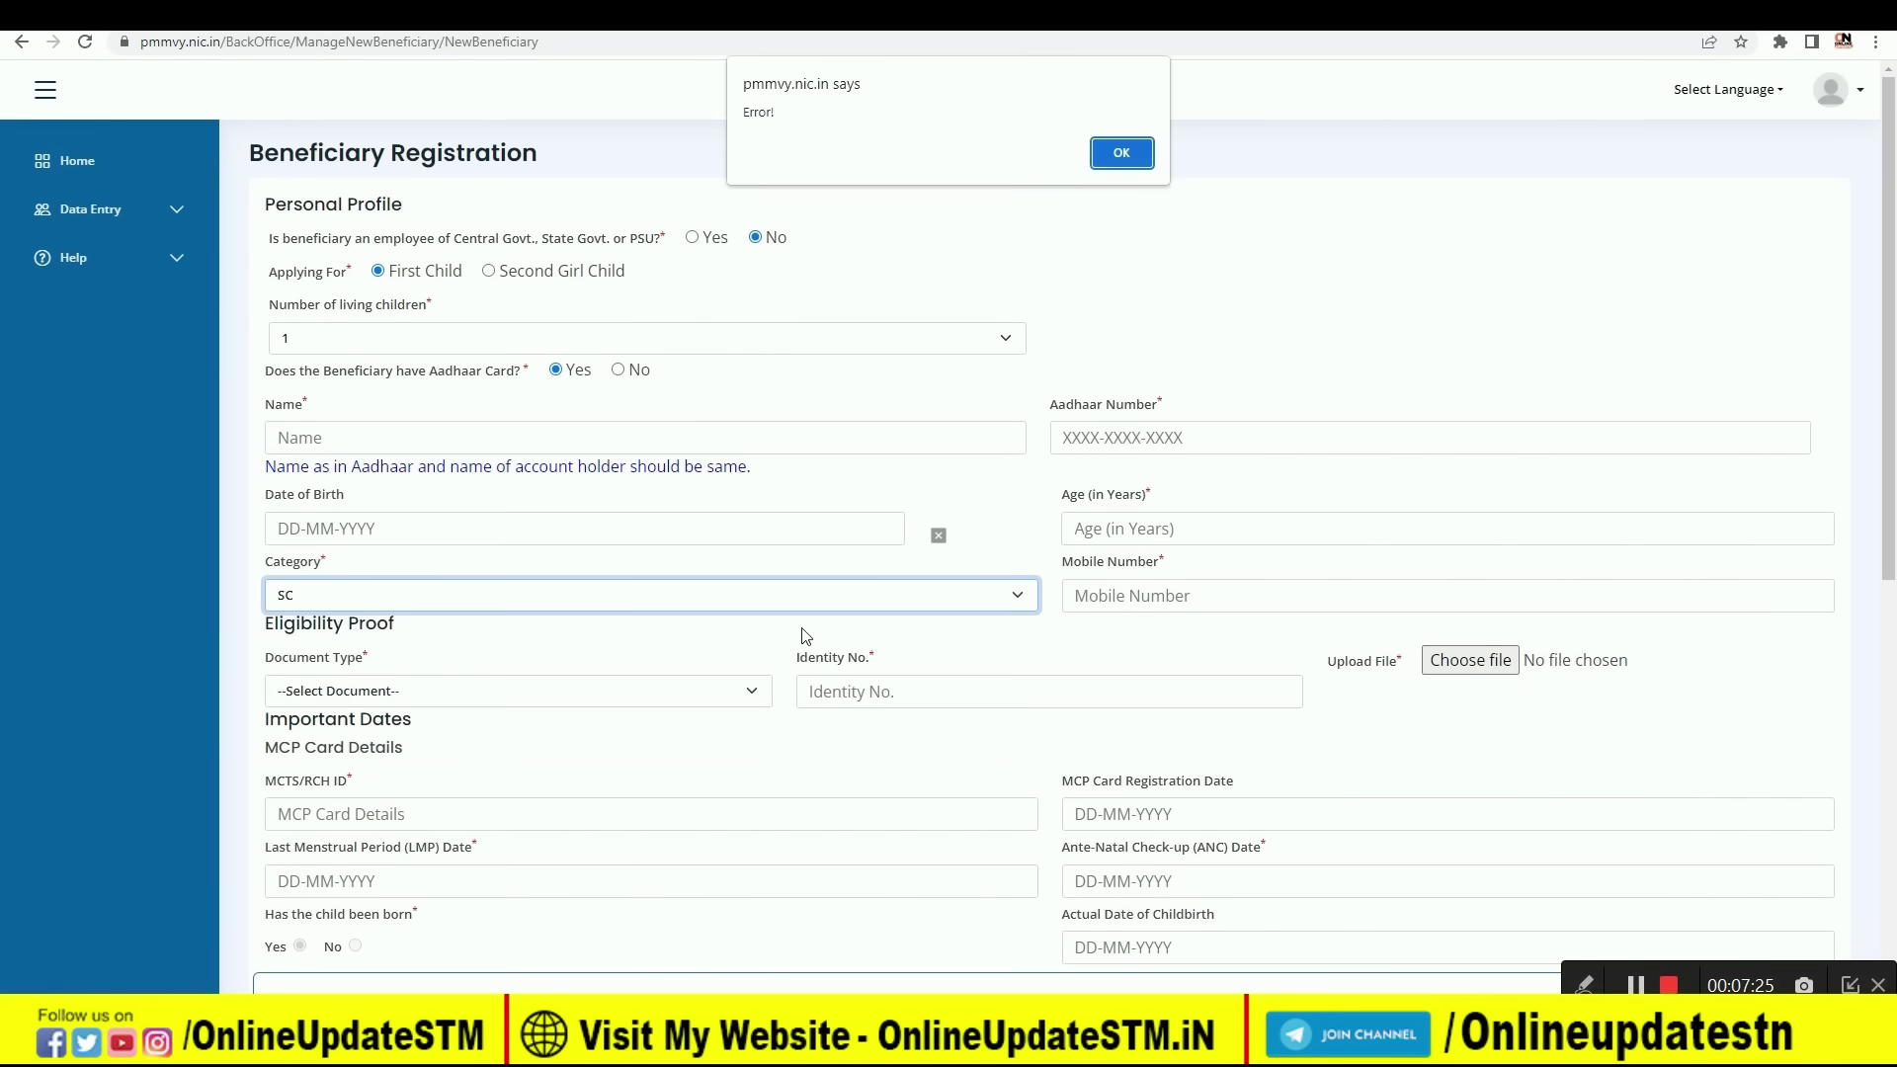
click(1122, 150)
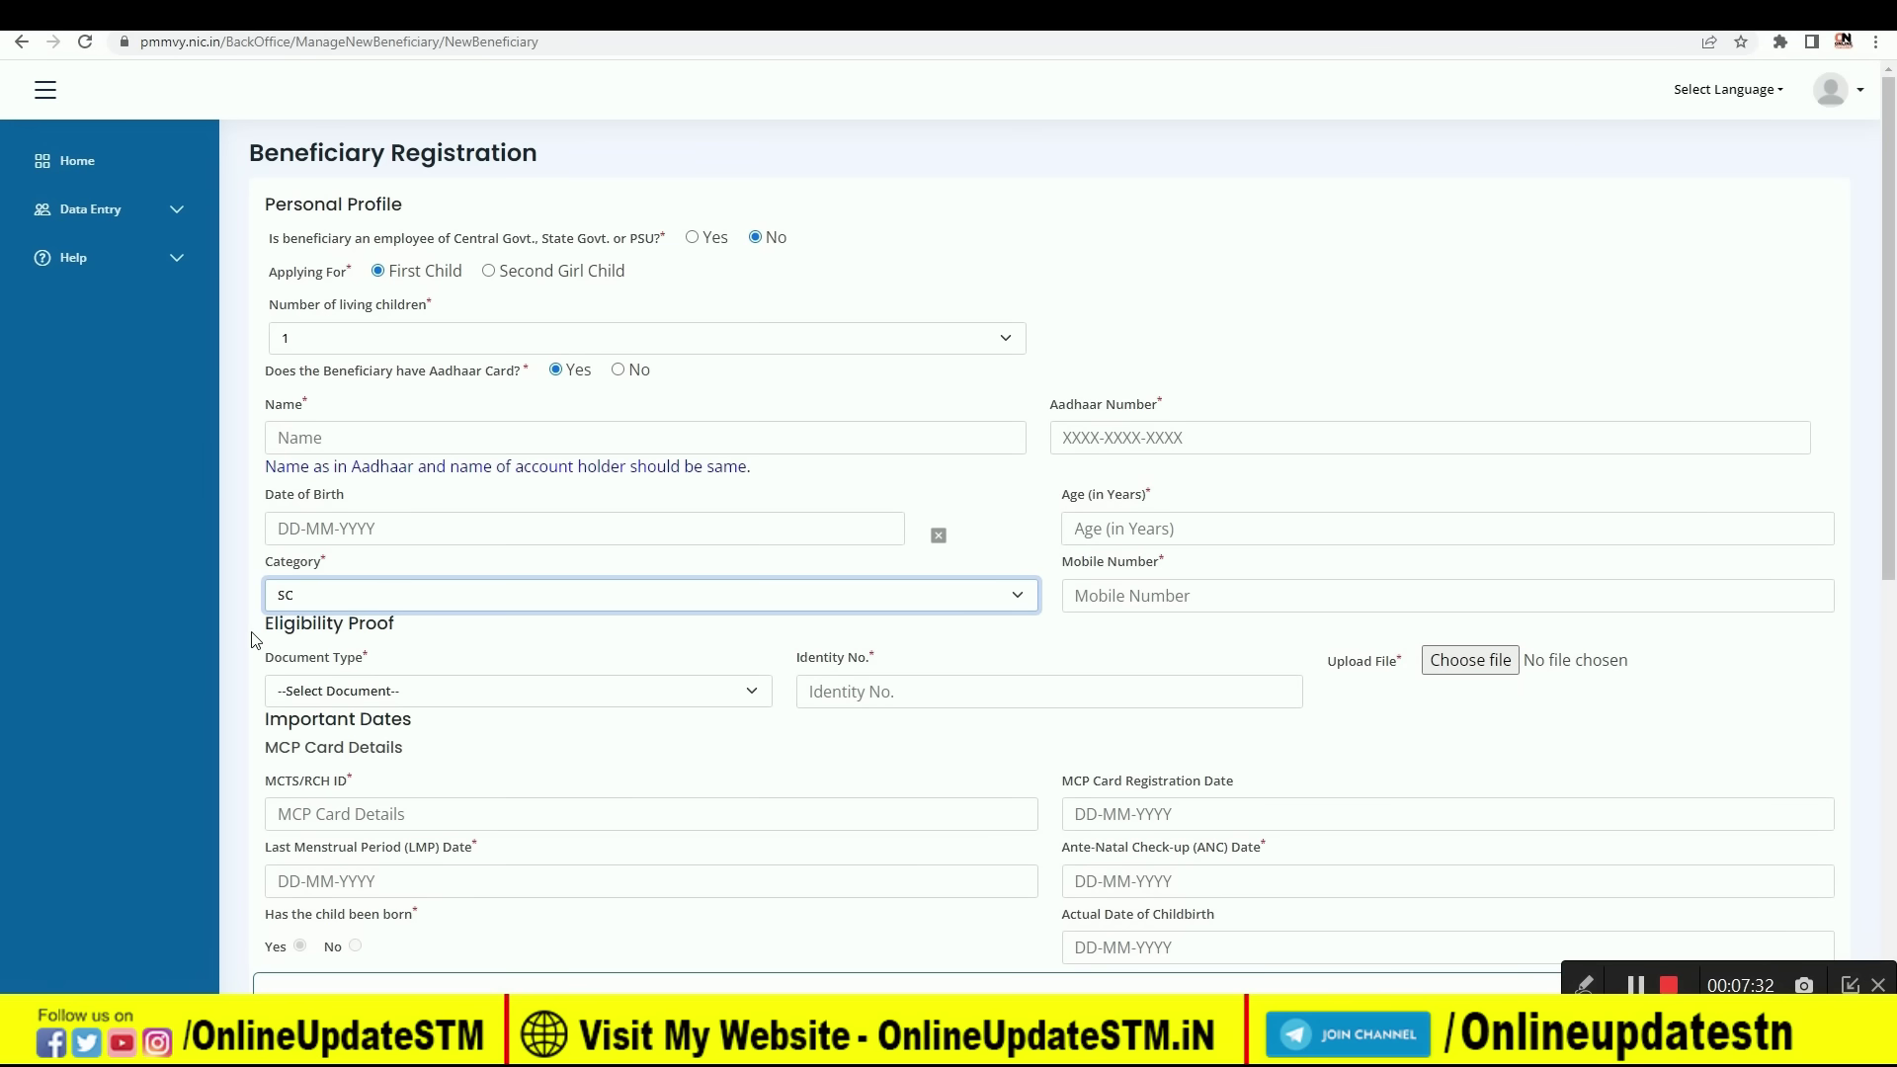
click(417, 692)
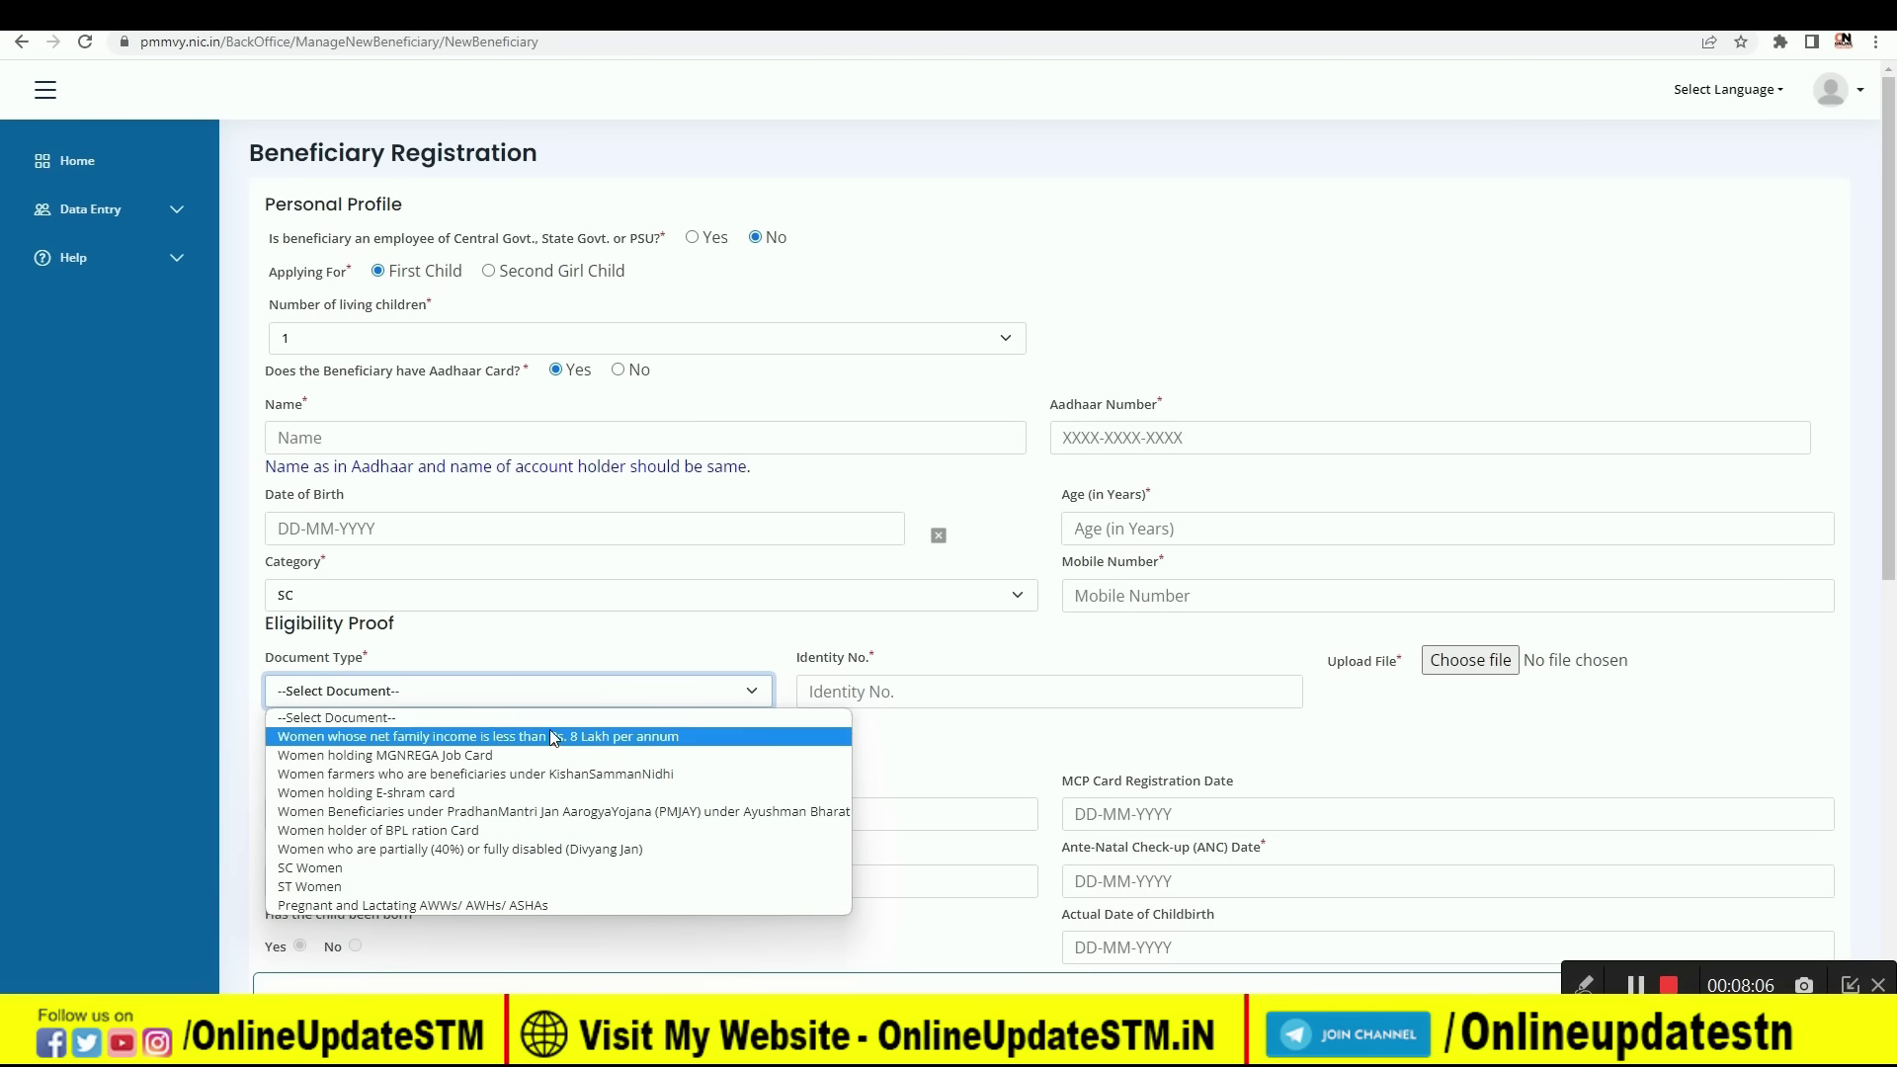
click(532, 799)
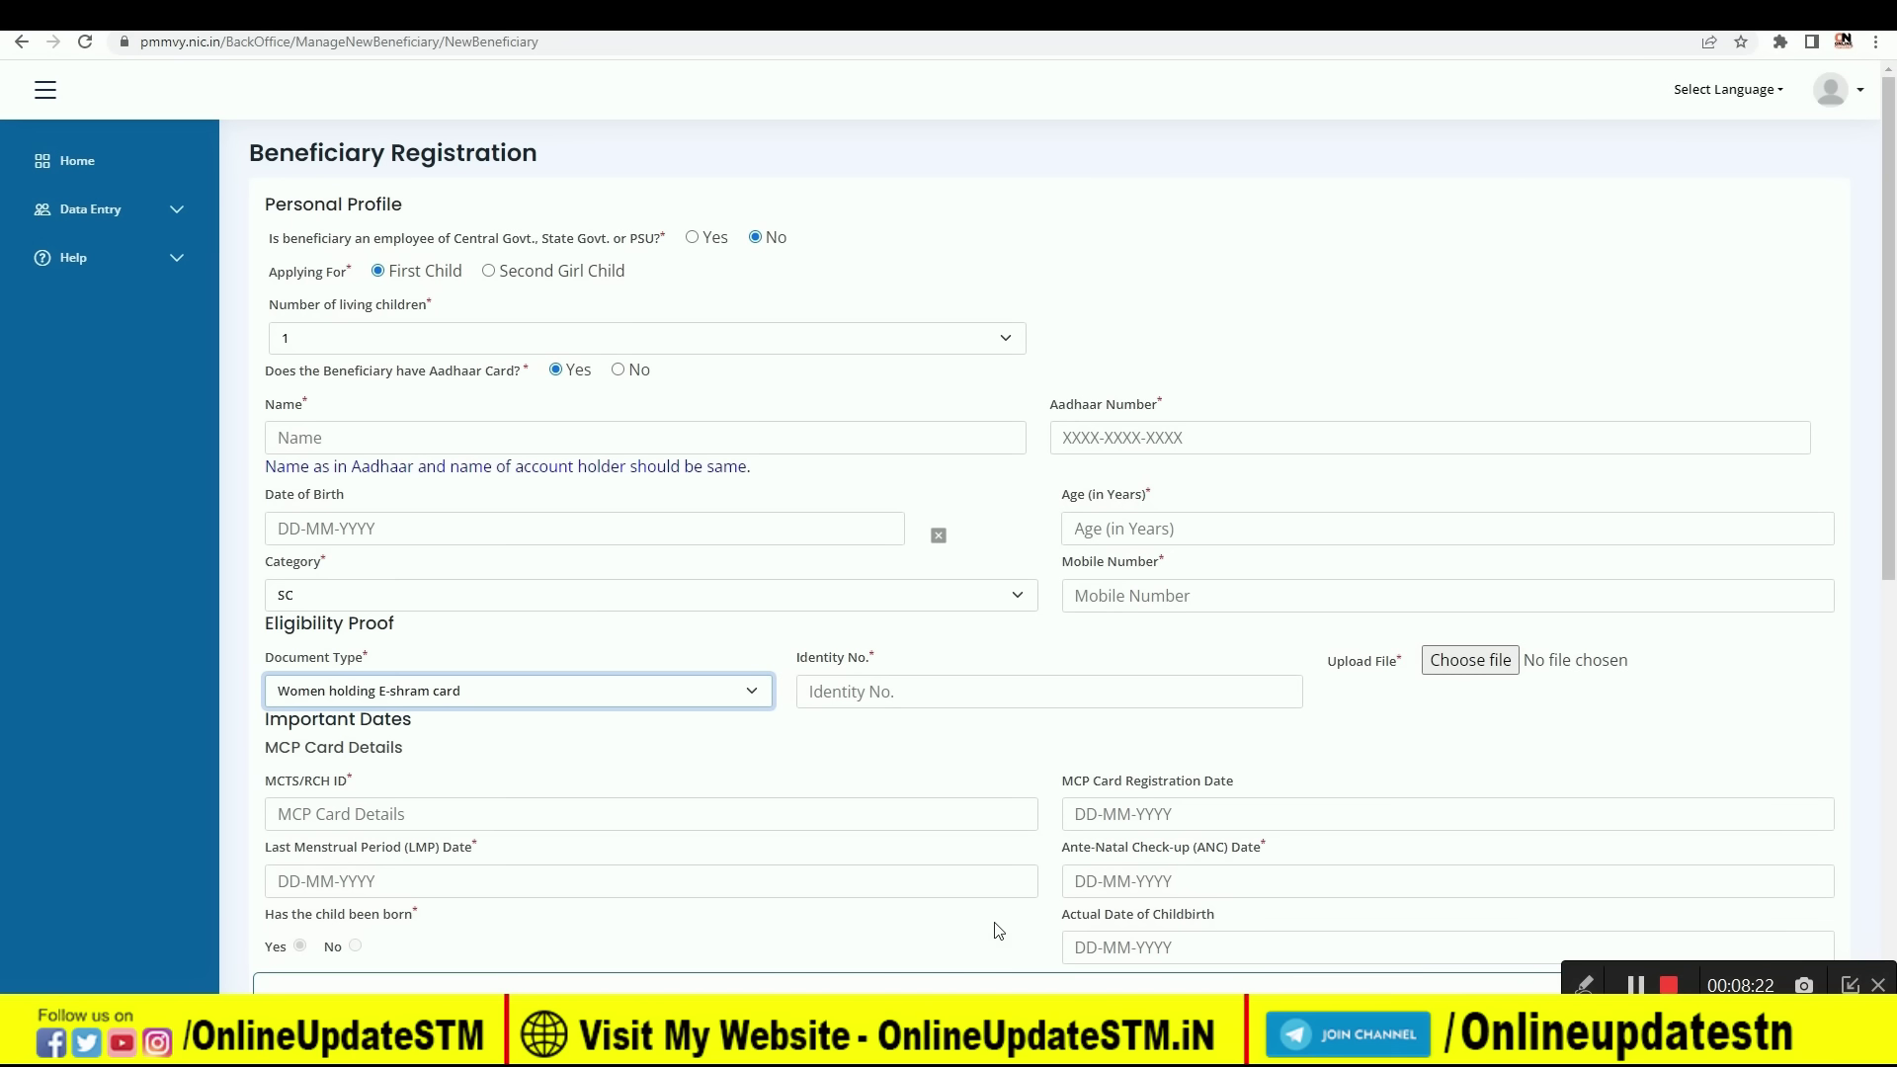
click(1584, 985)
click(1364, 985)
drag(264, 797, 483, 830)
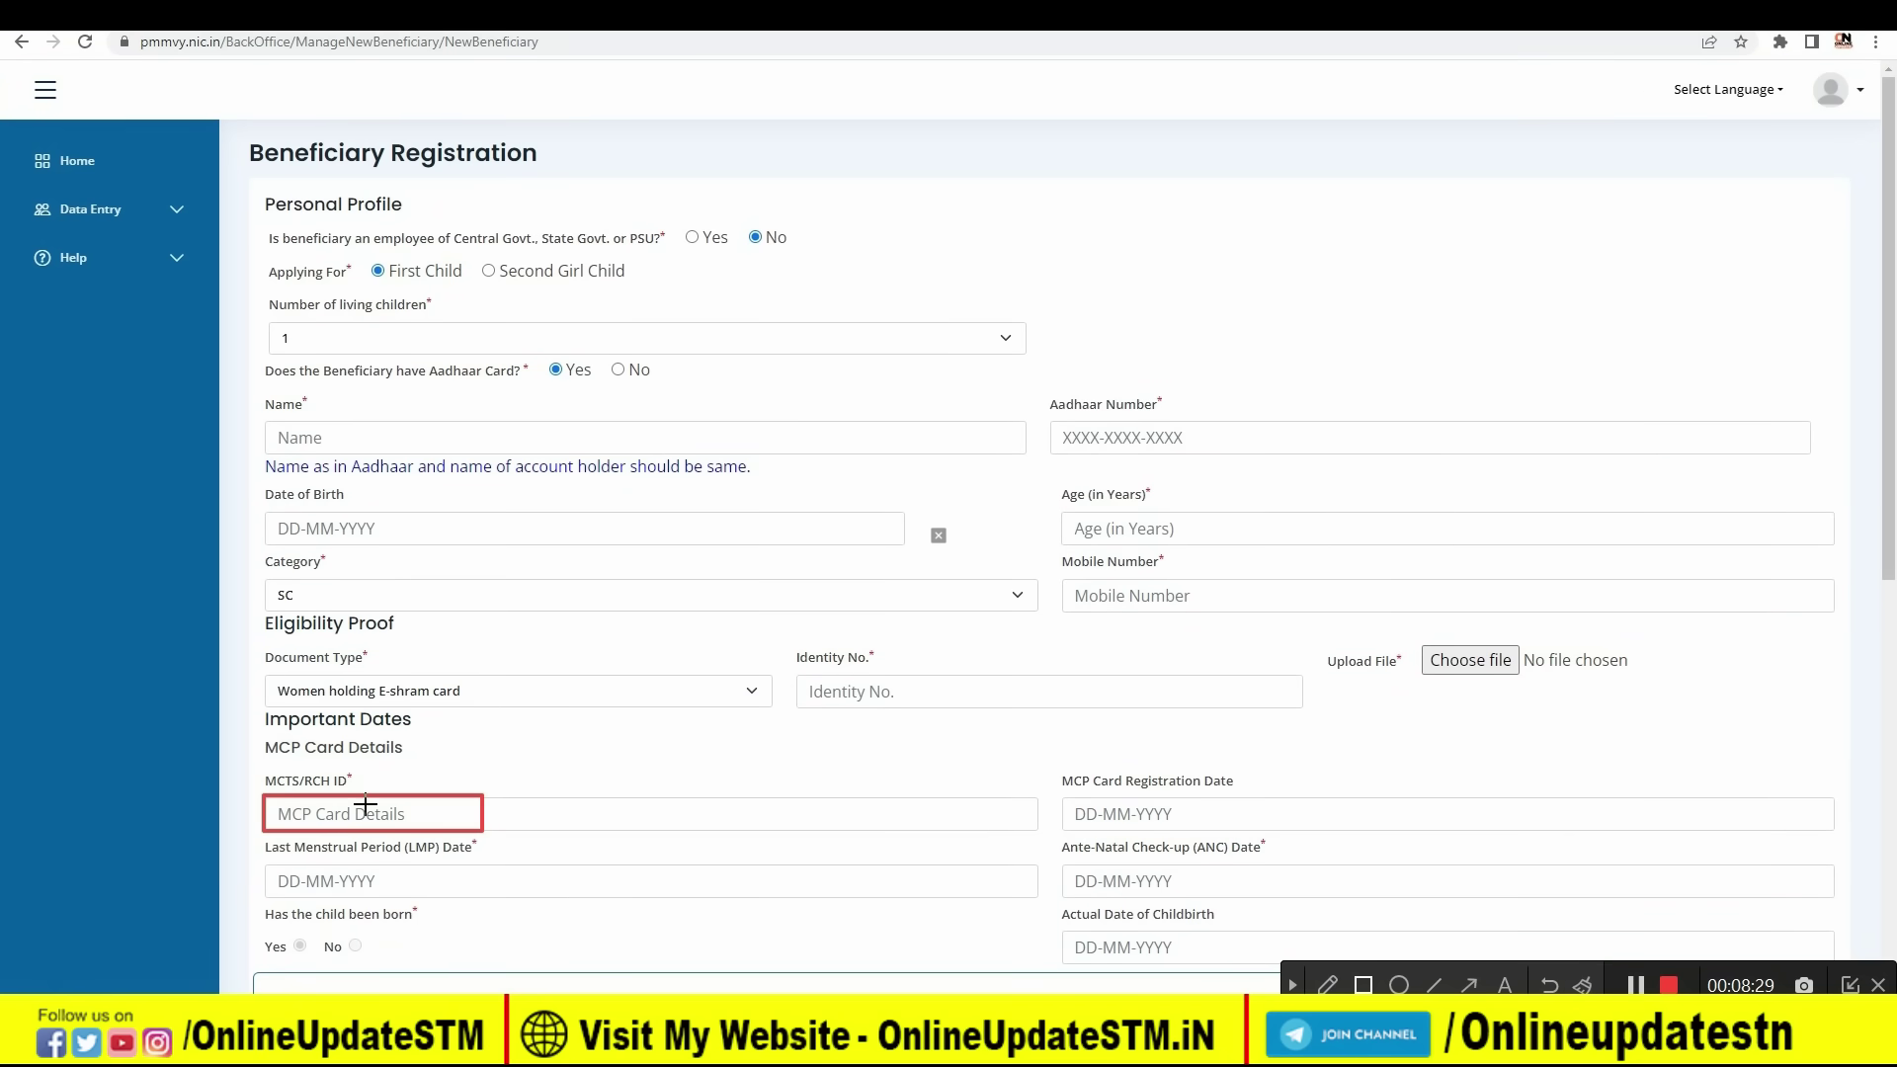
drag(1063, 796, 1225, 834)
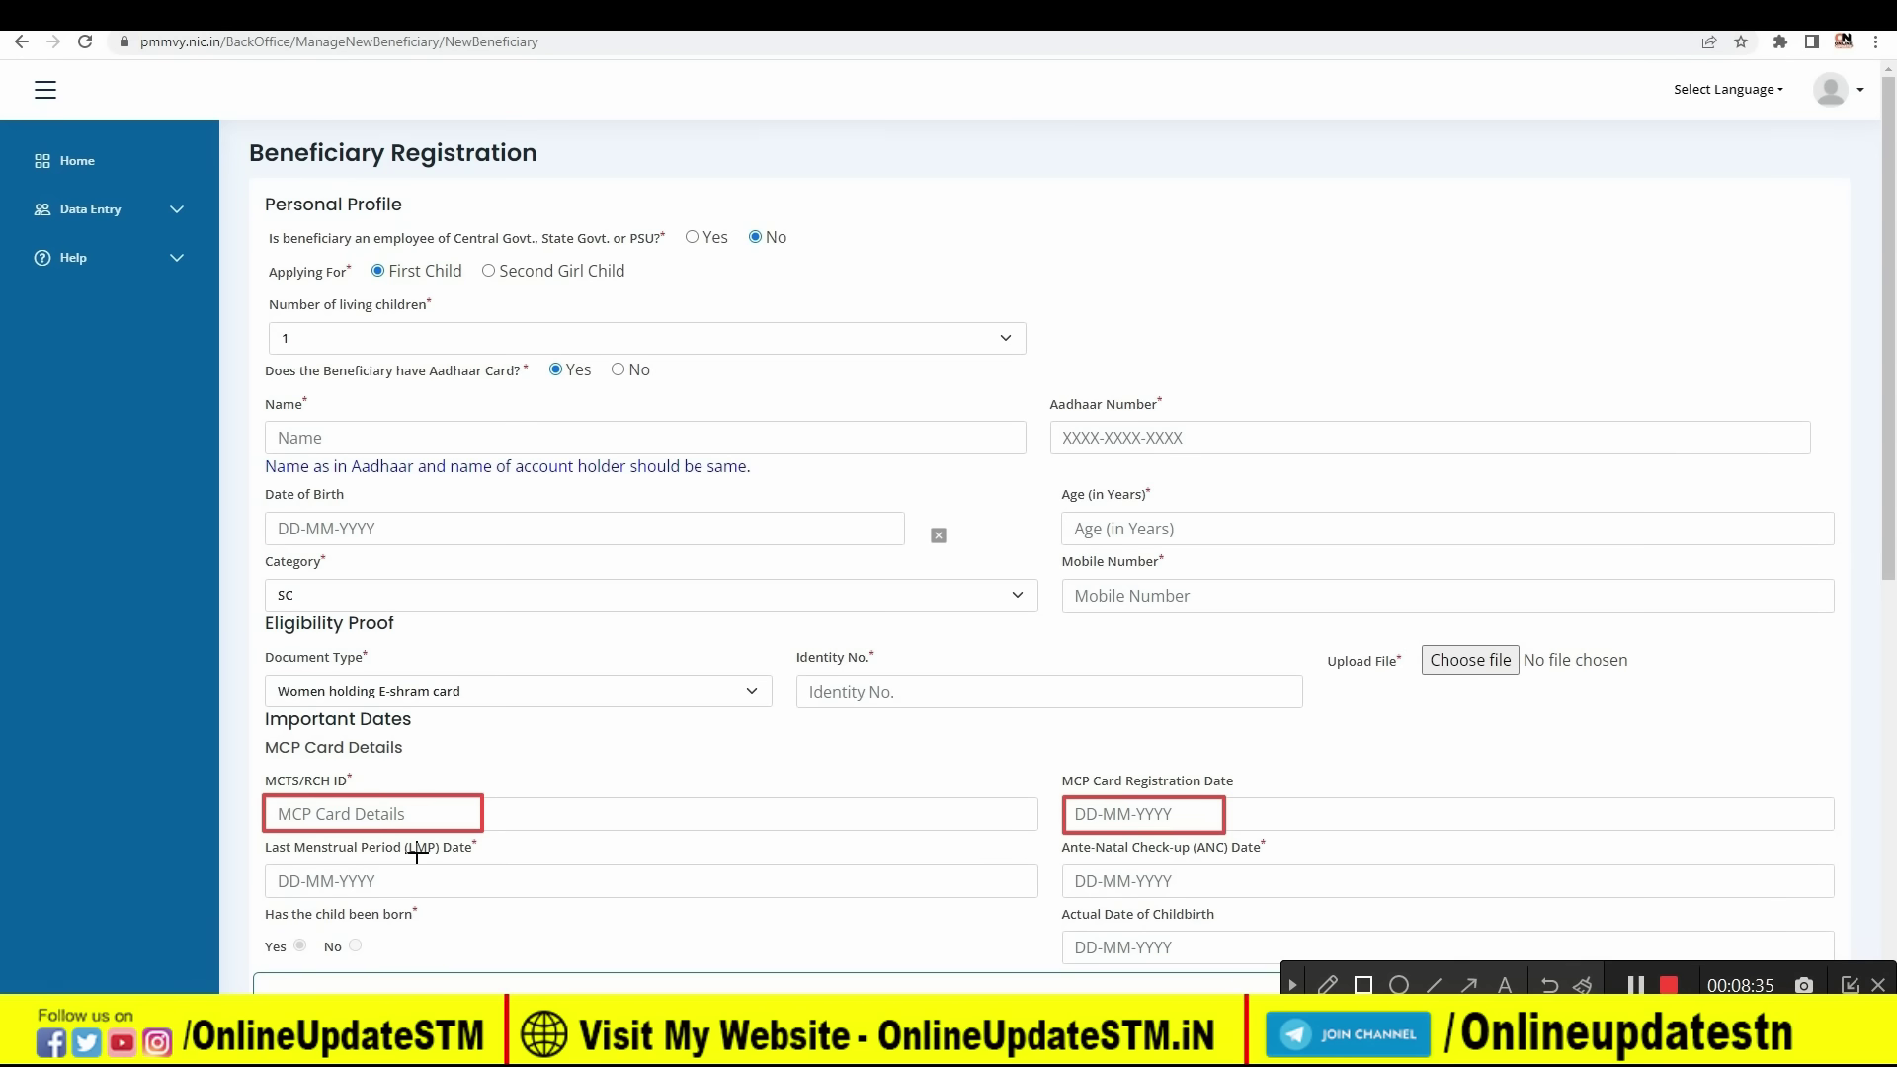
drag(264, 864, 403, 897)
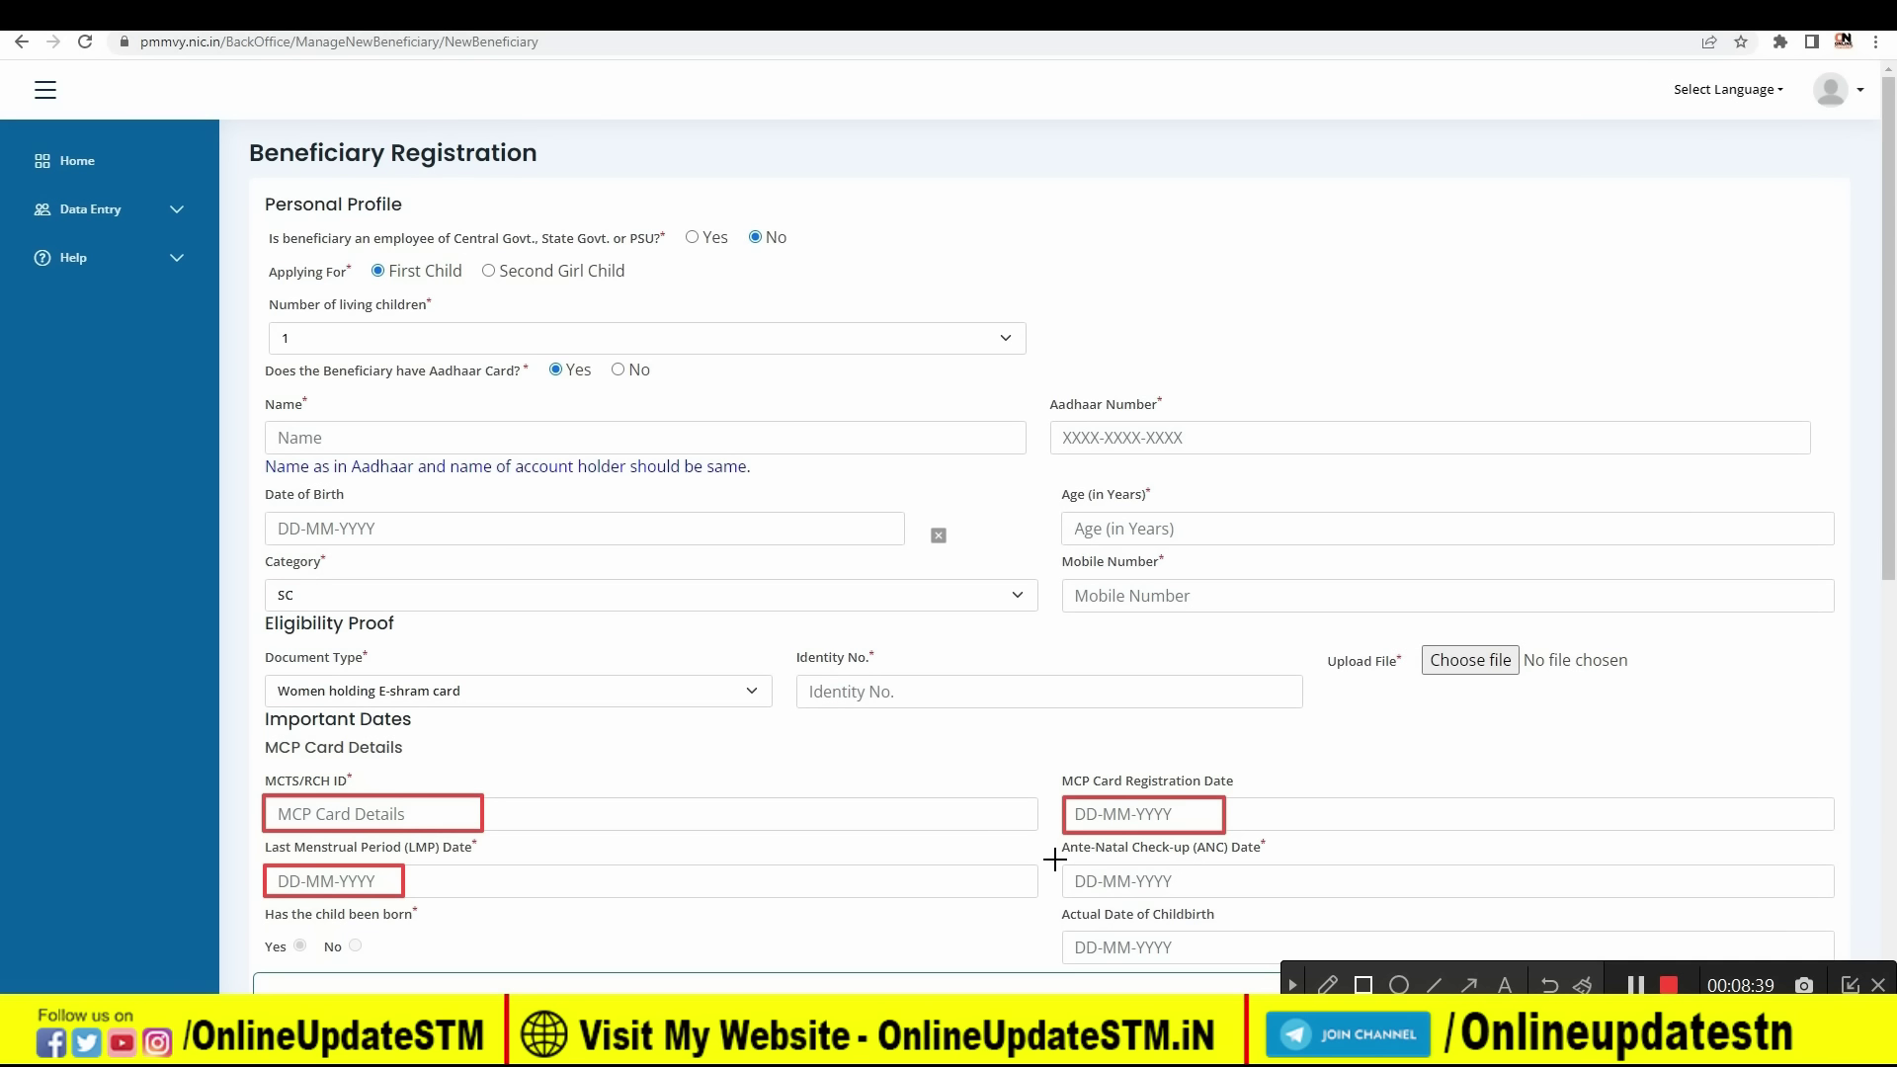
mouse_move(1064, 864)
mouse_down()
mouse_move(1115, 895)
mouse_move(1213, 903)
mouse_up()
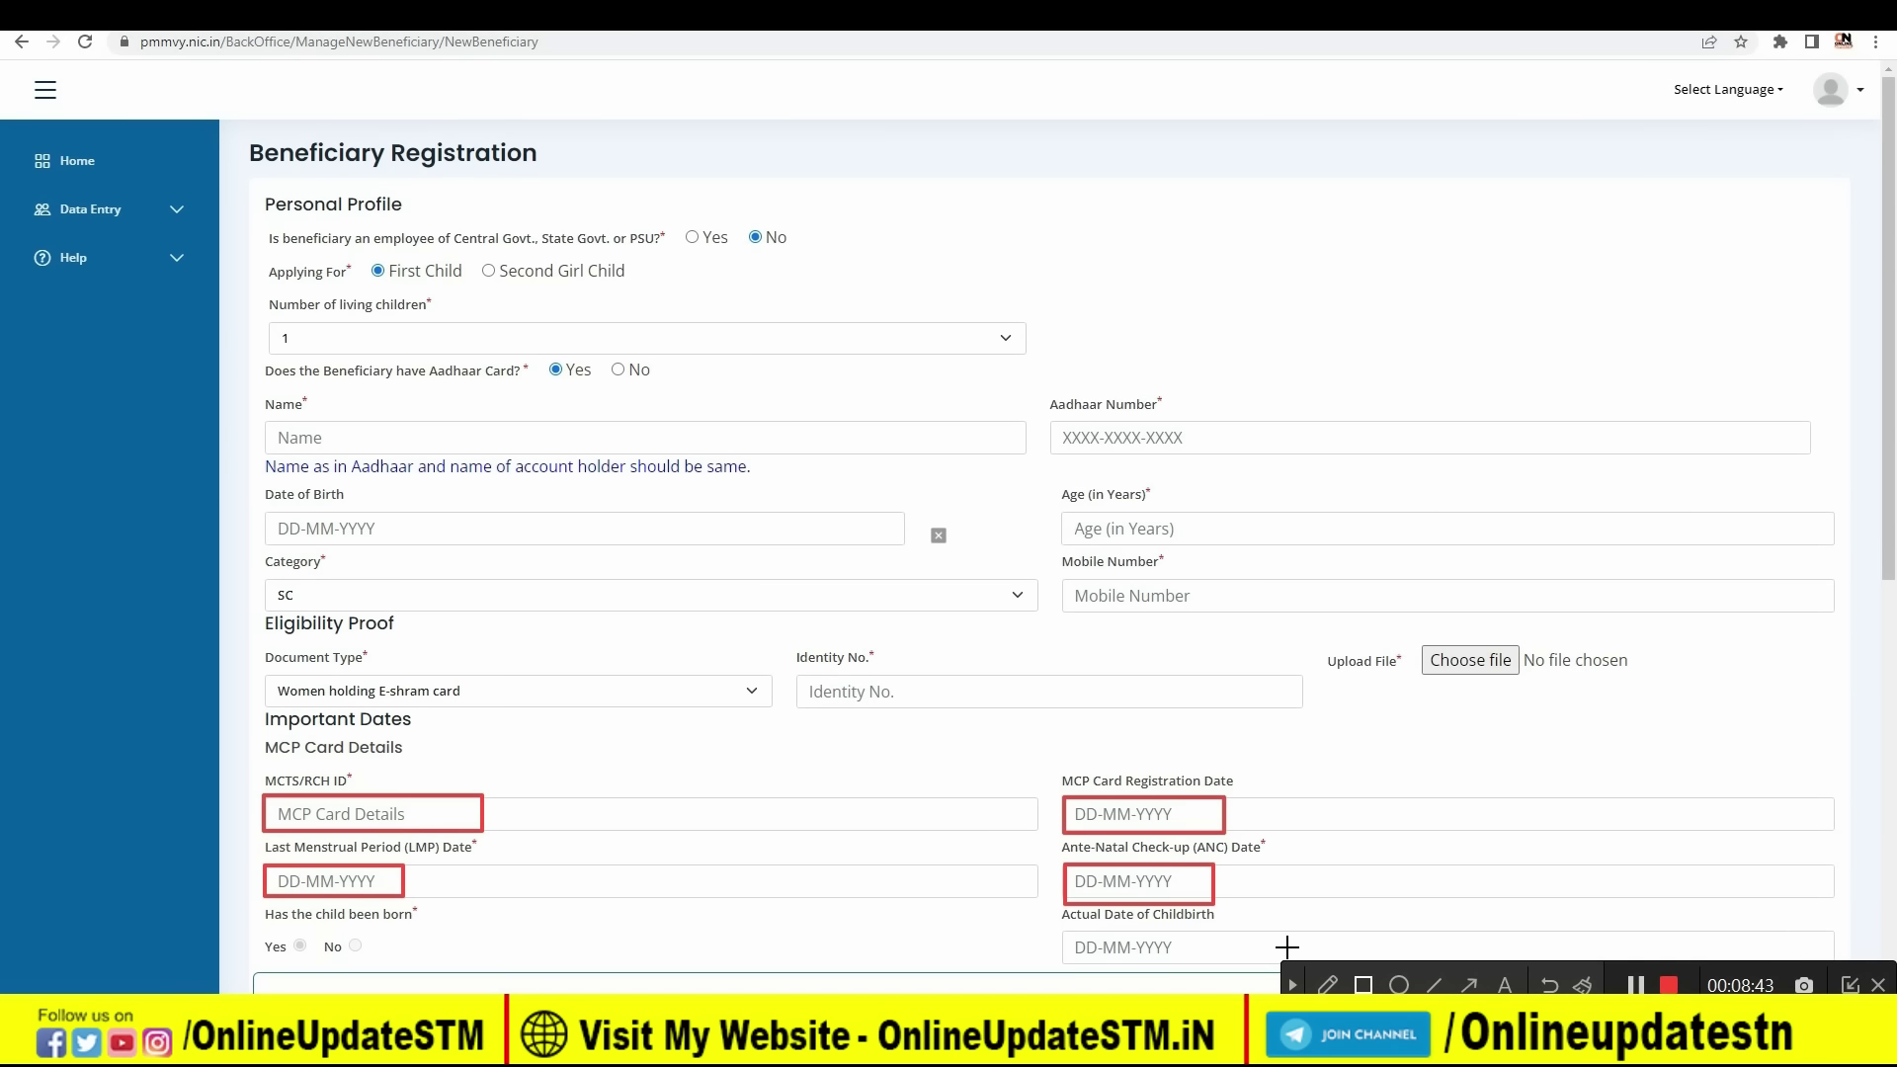
click(1292, 985)
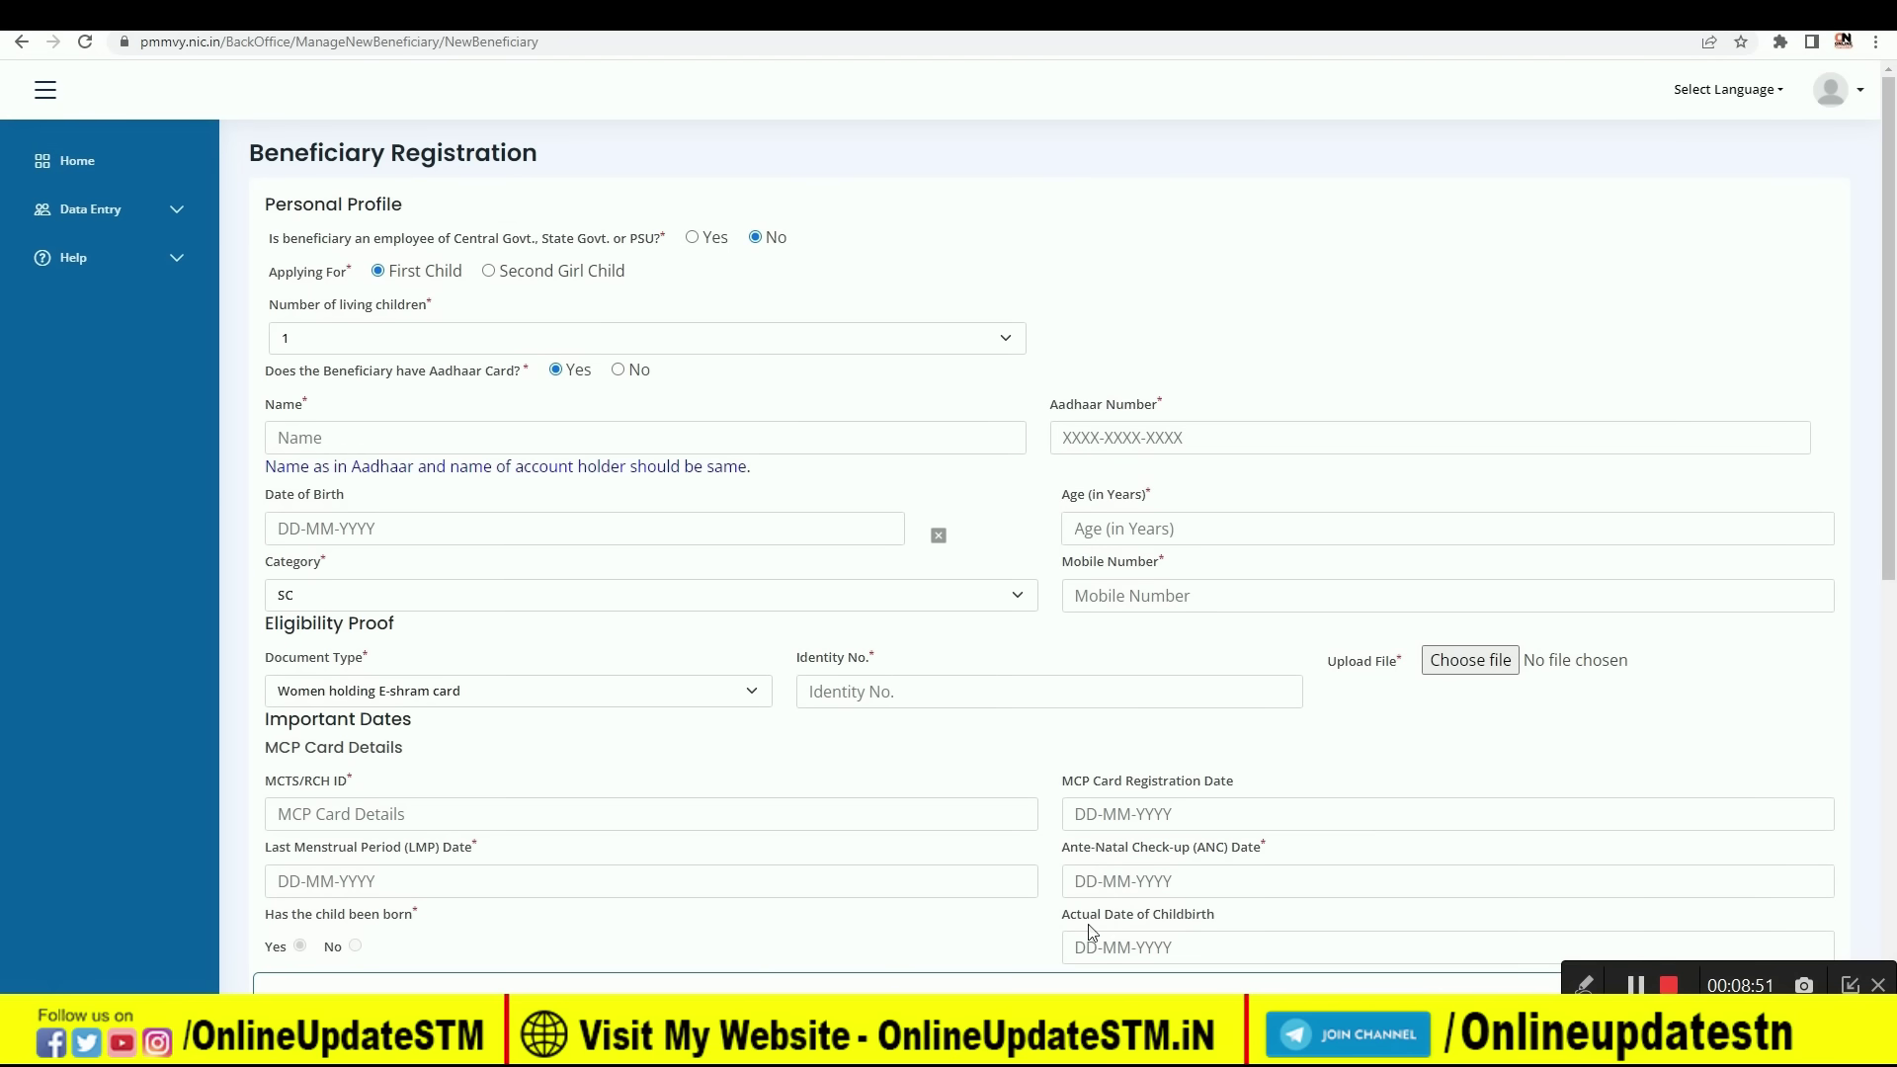
click(1577, 987)
mouse_move(1053, 928)
mouse_down()
mouse_move(1172, 934)
mouse_move(1248, 965)
mouse_up()
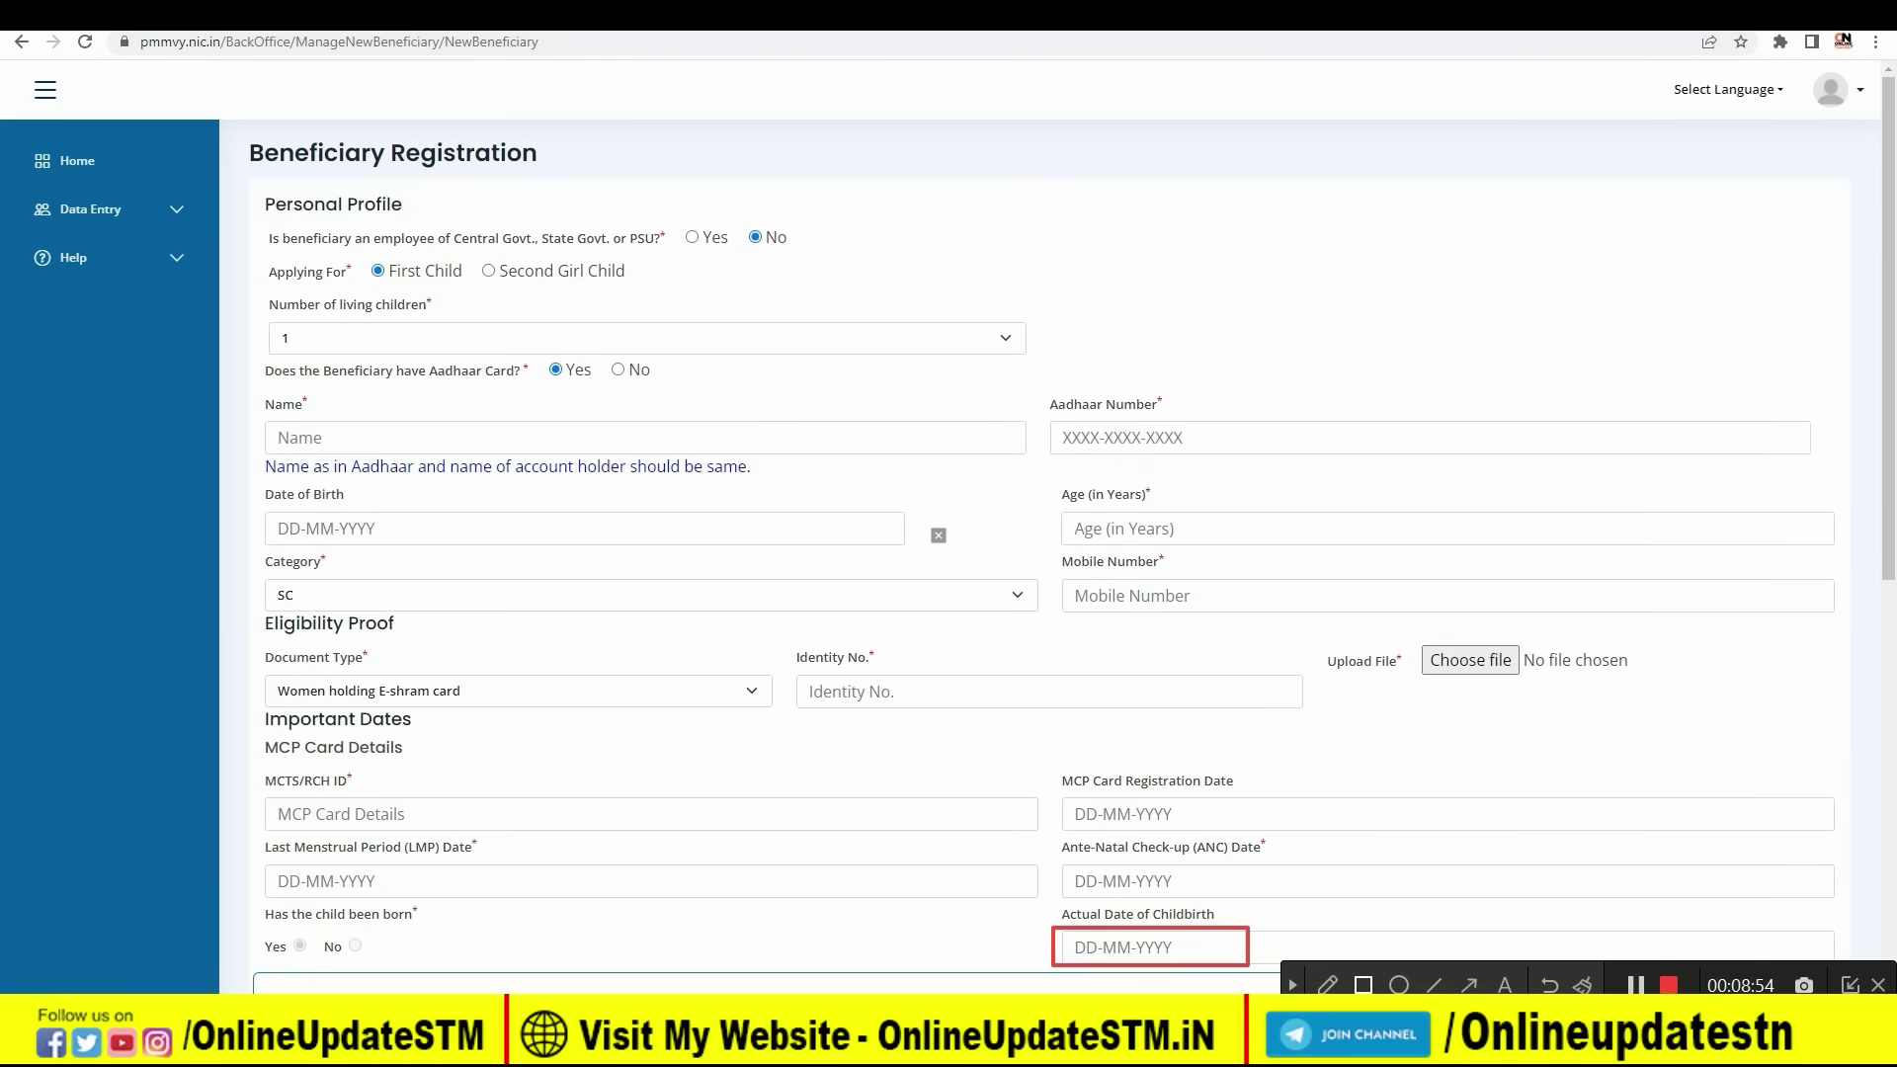
click(1295, 986)
Fill in the childbirth details with 1 child born in this pregnancy, Government Hospital as institute type and Male as first child gender.
scroll(610, 516, down, 8)
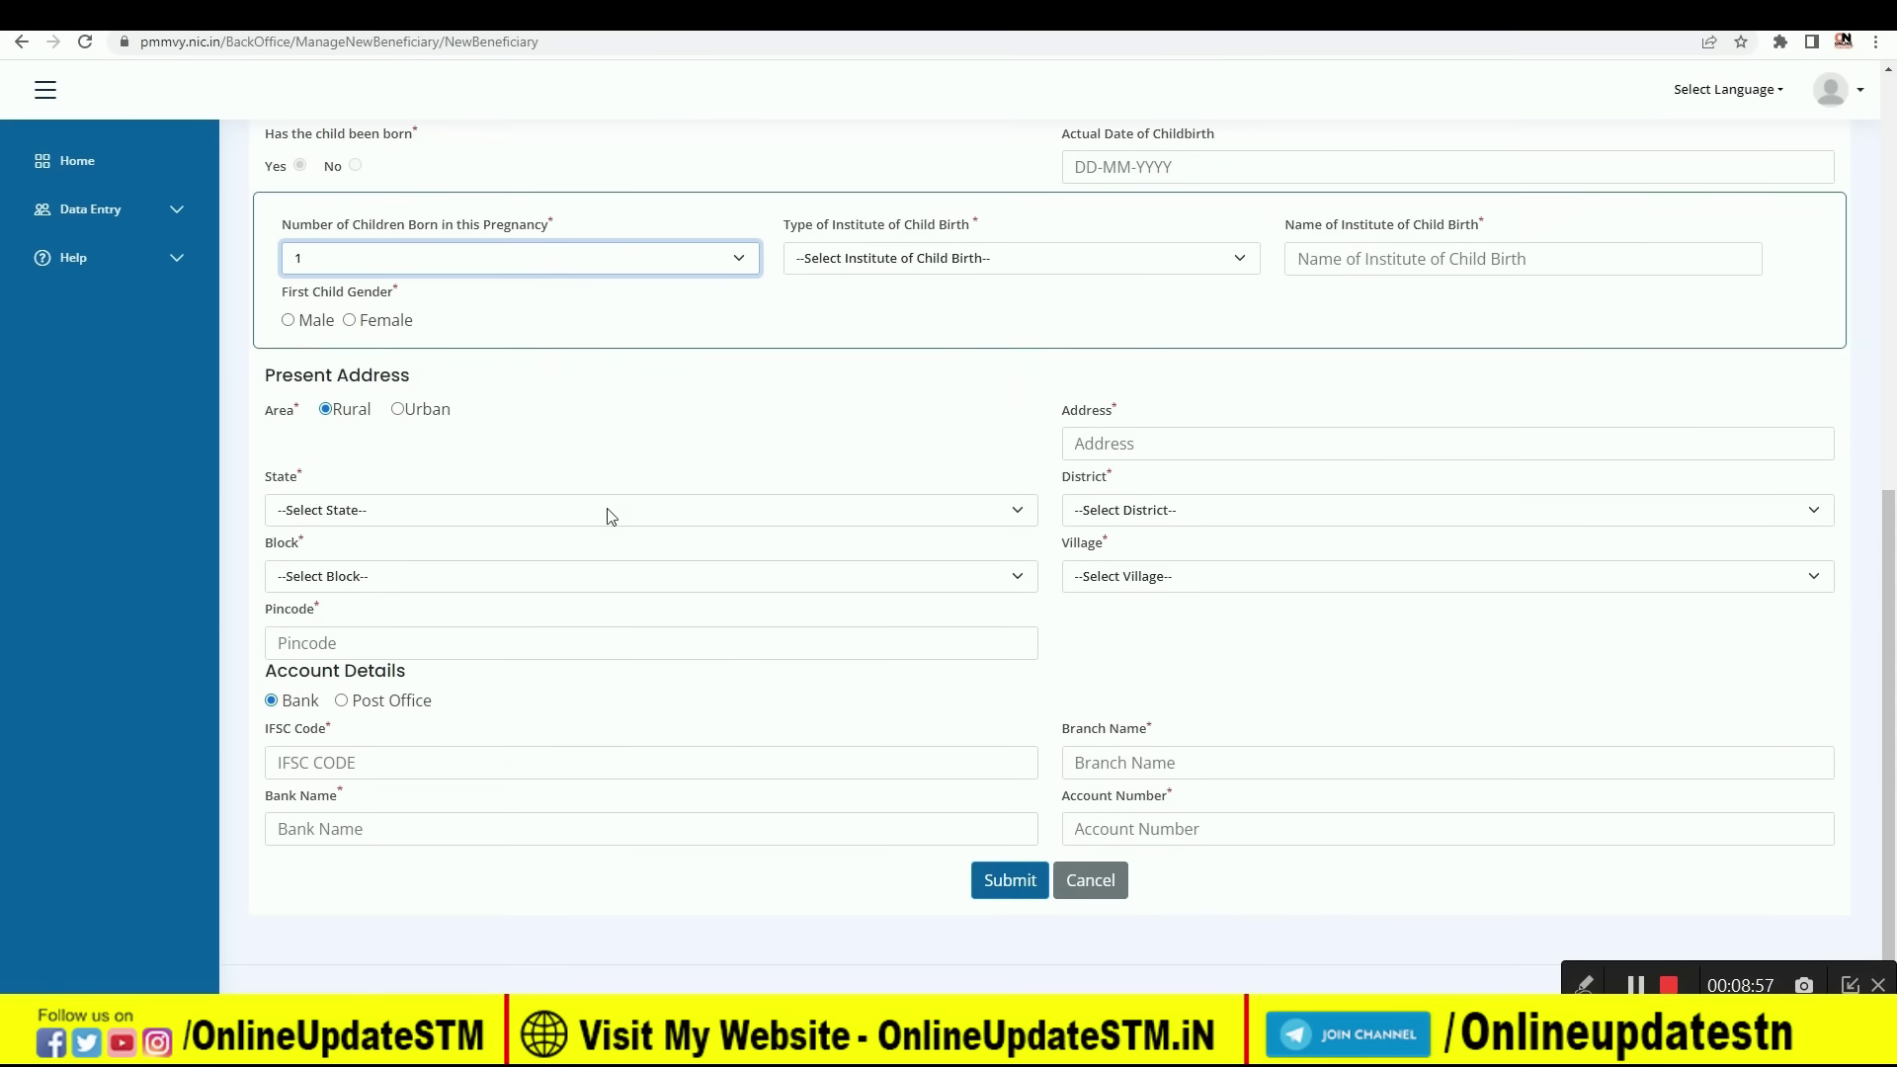
click(375, 262)
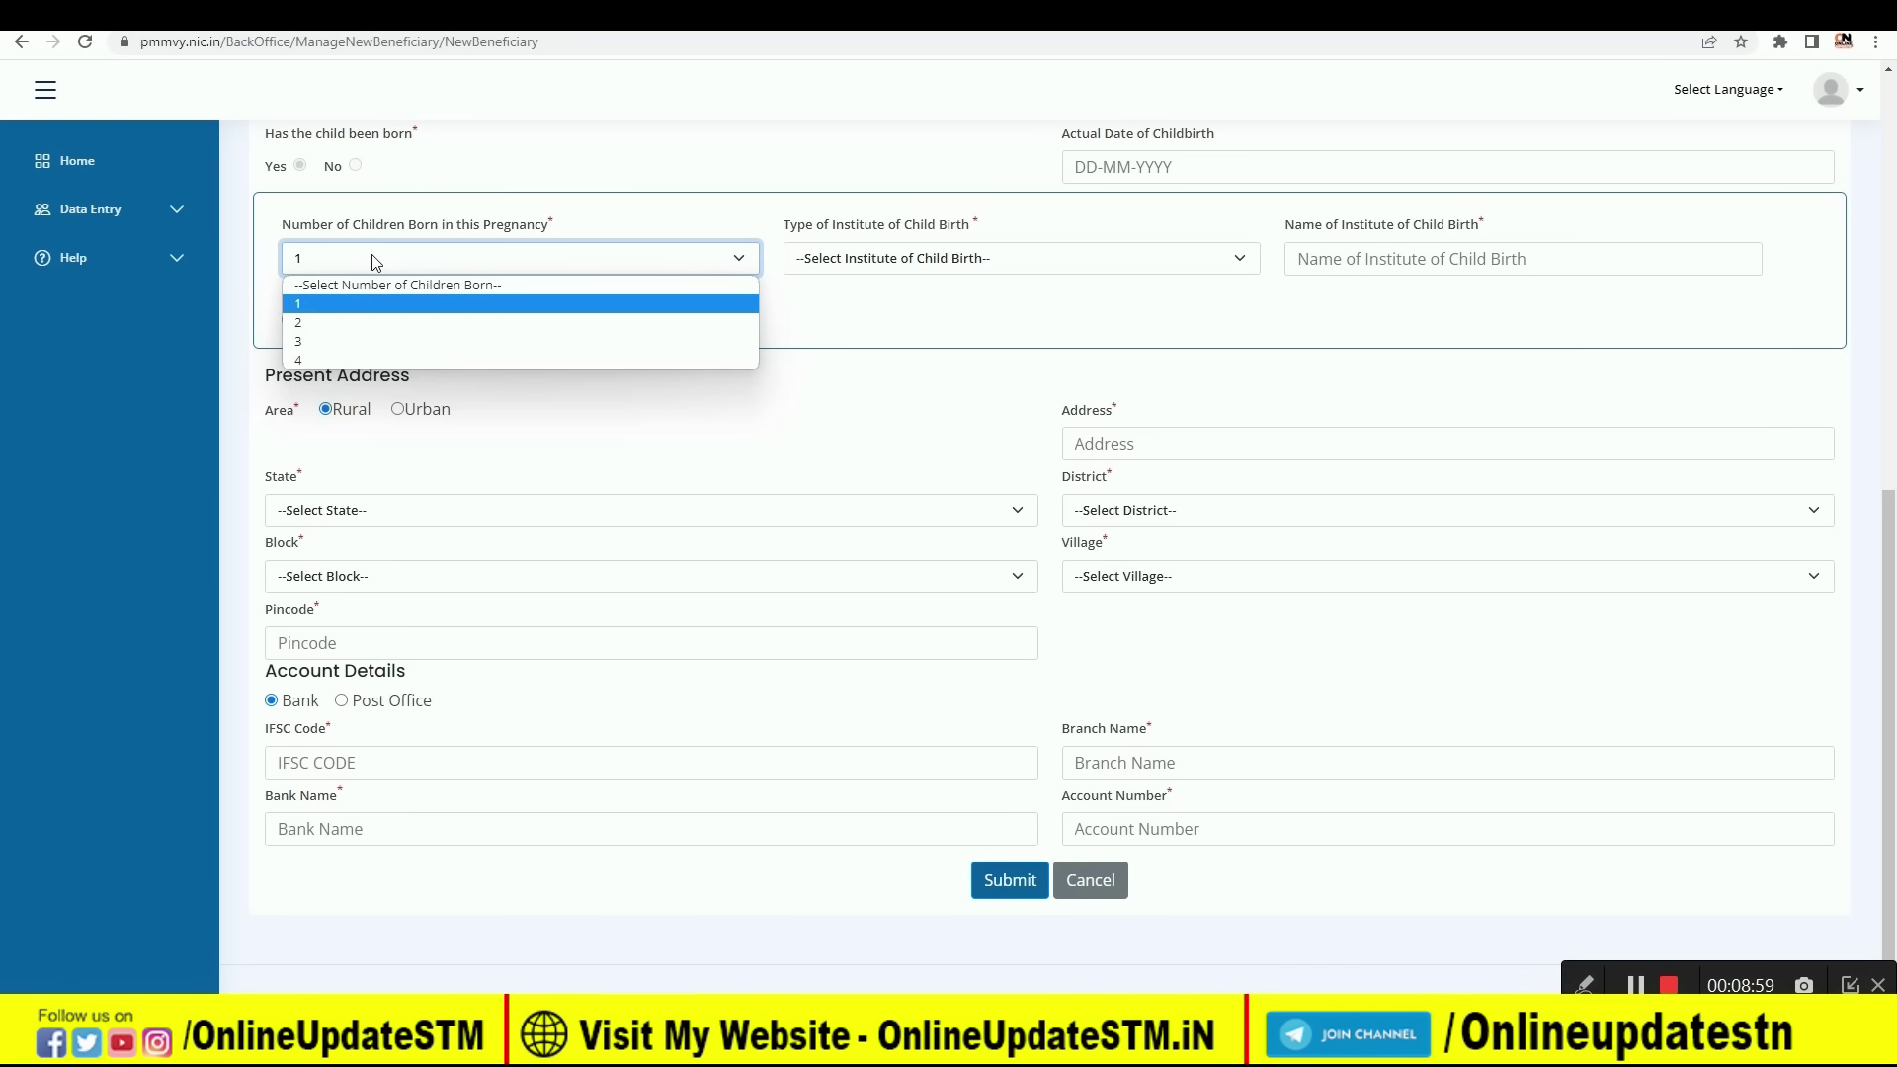
click(369, 304)
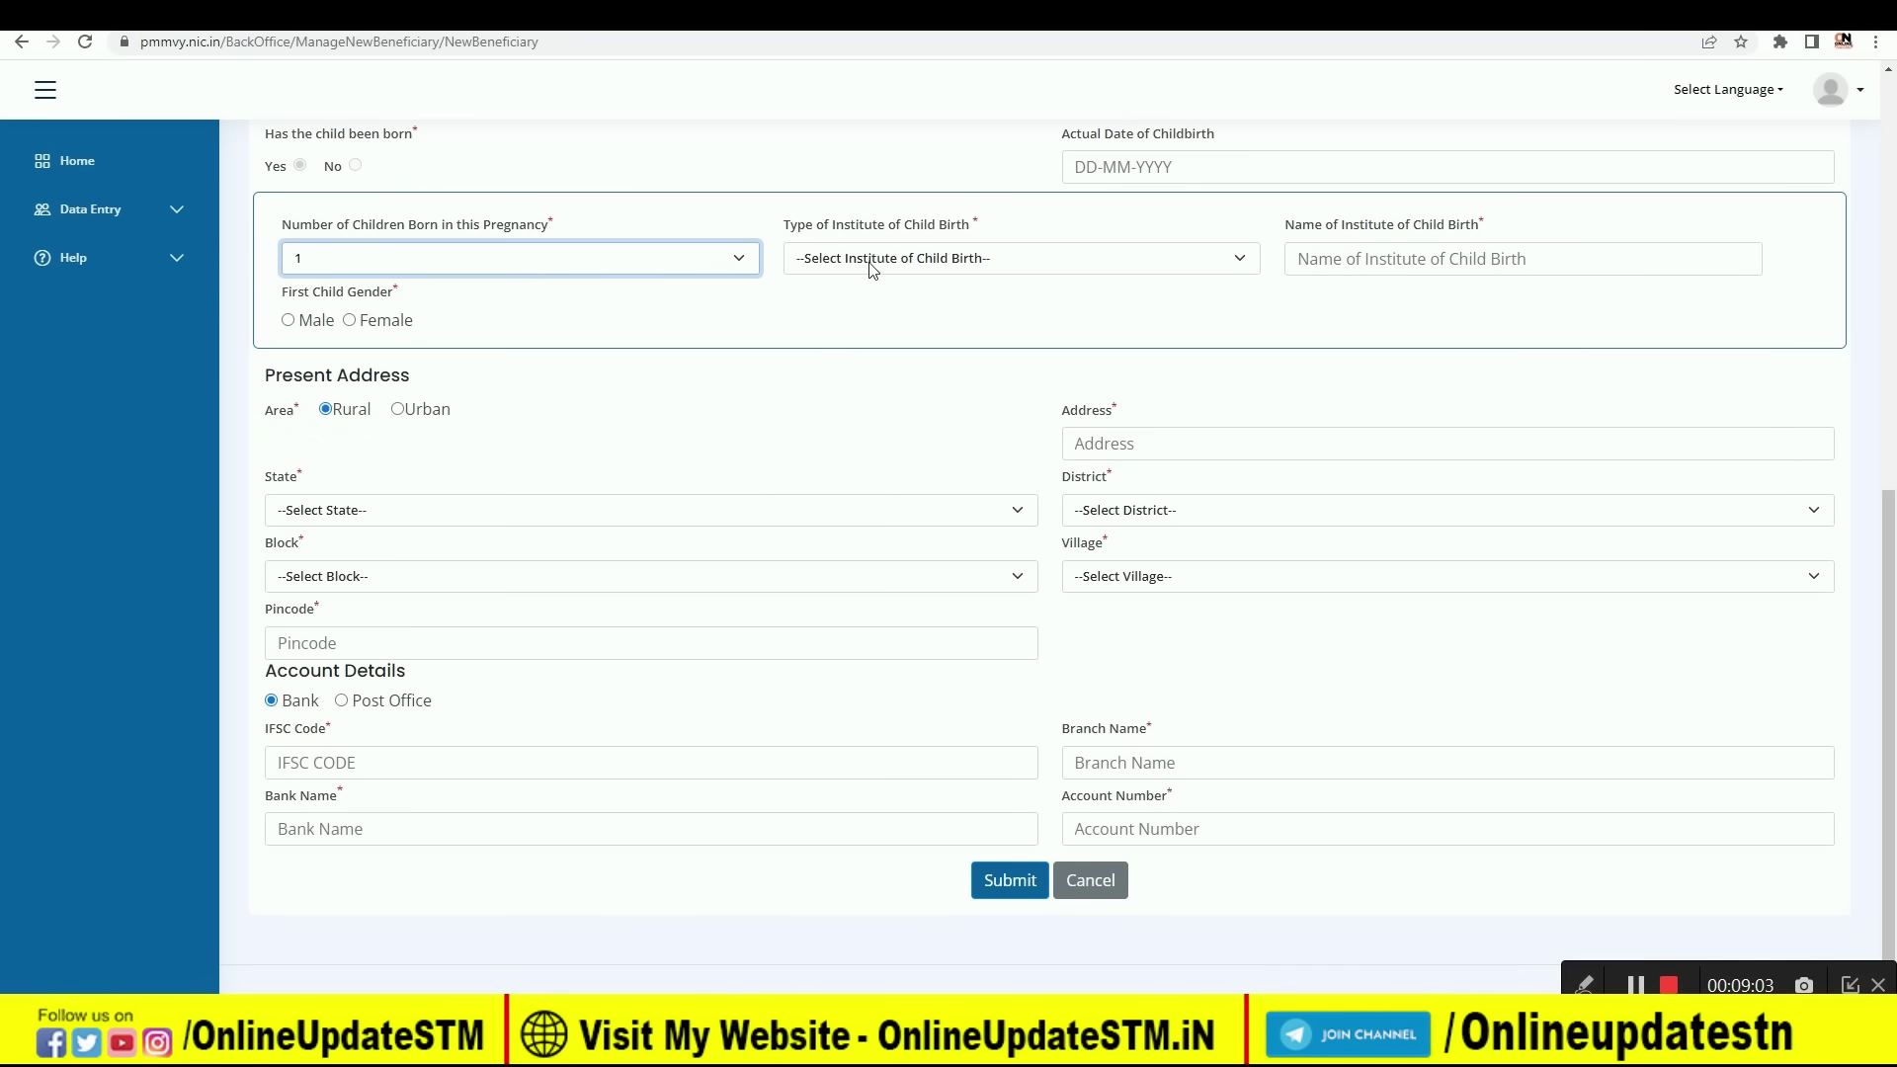
click(902, 260)
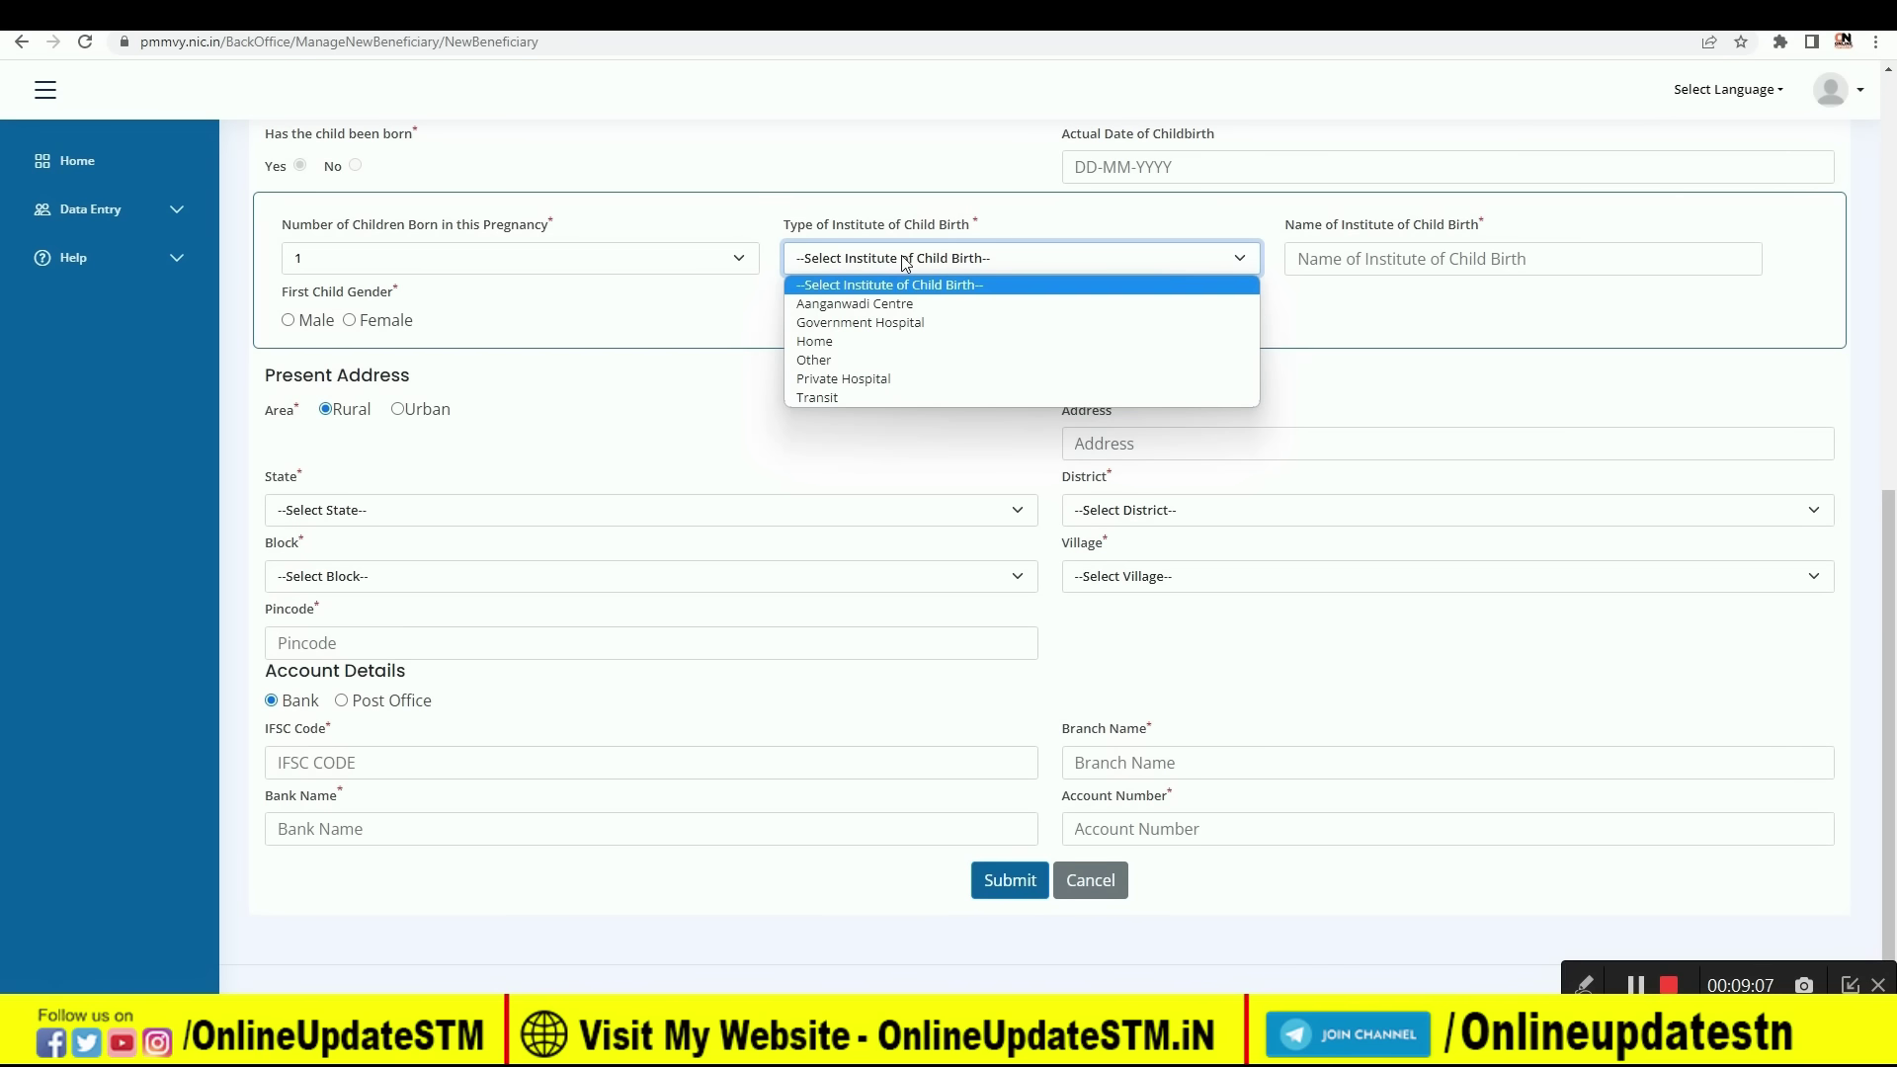
click(887, 338)
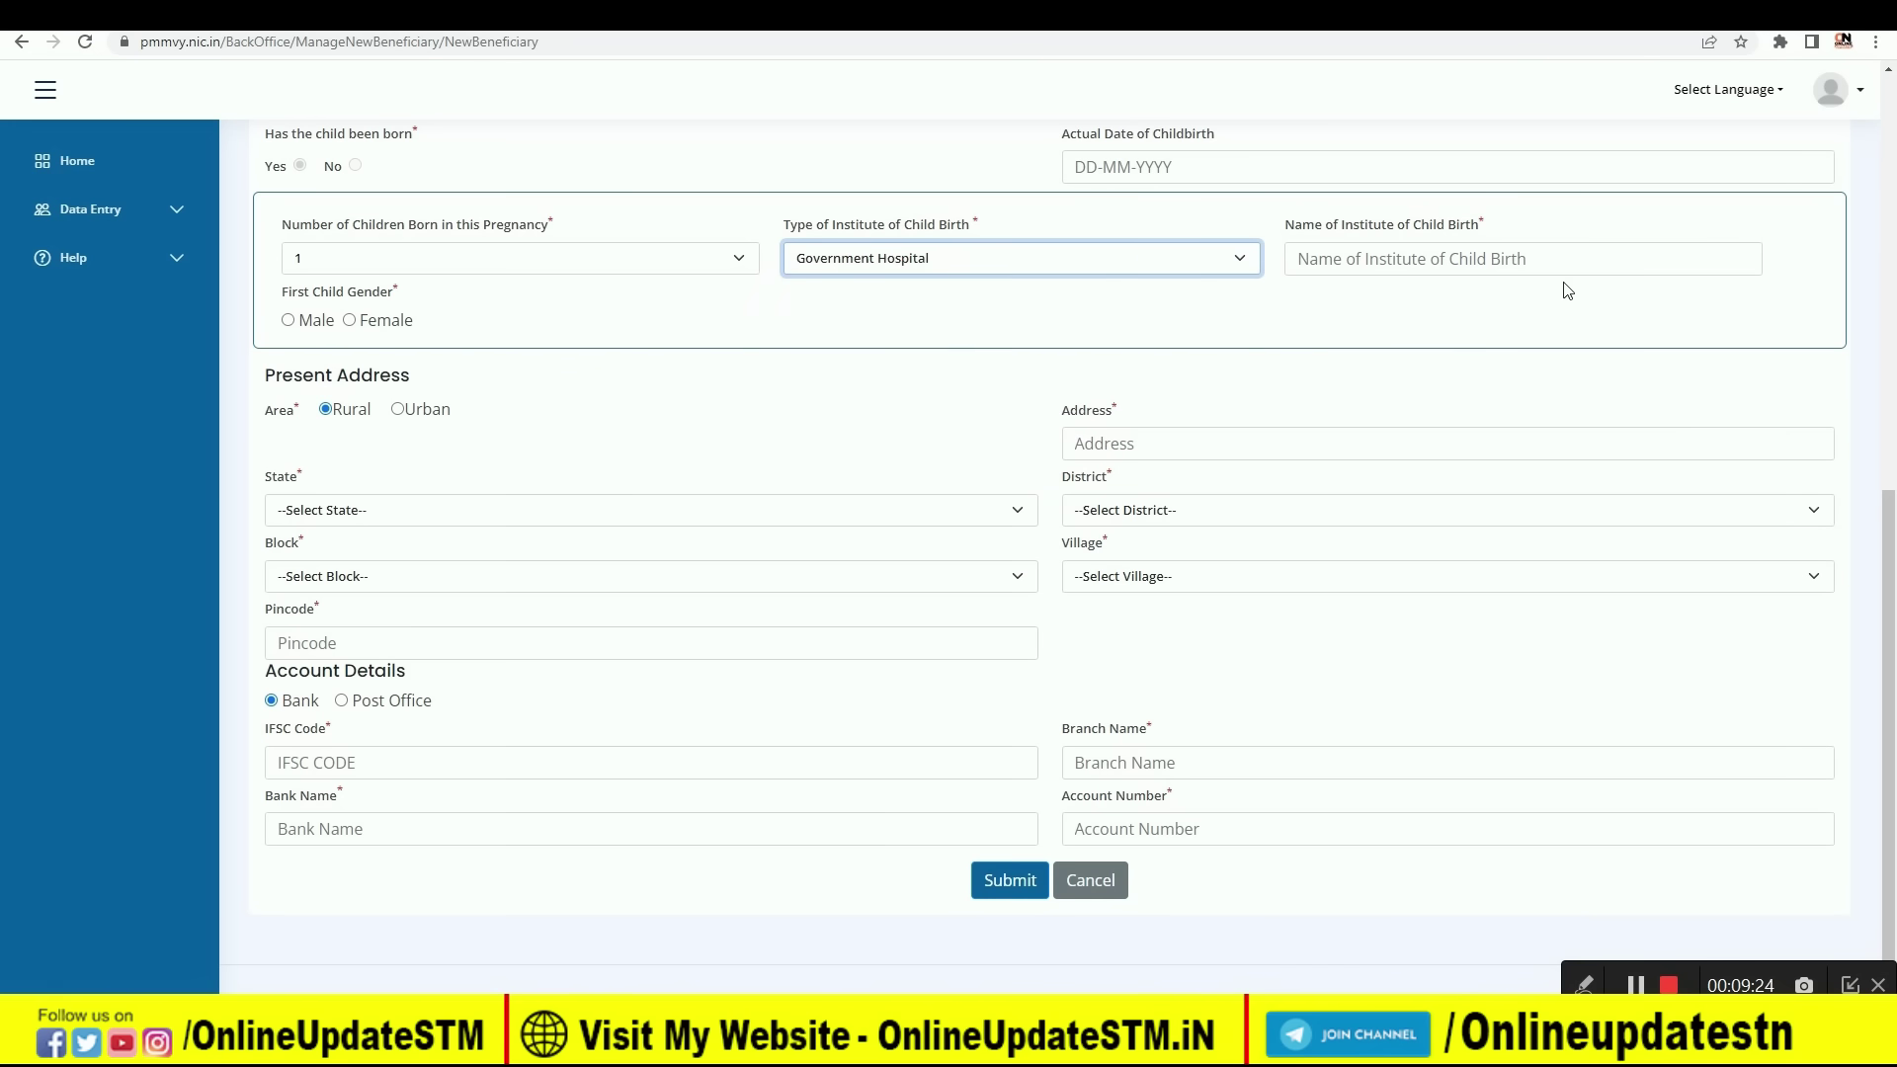
click(289, 321)
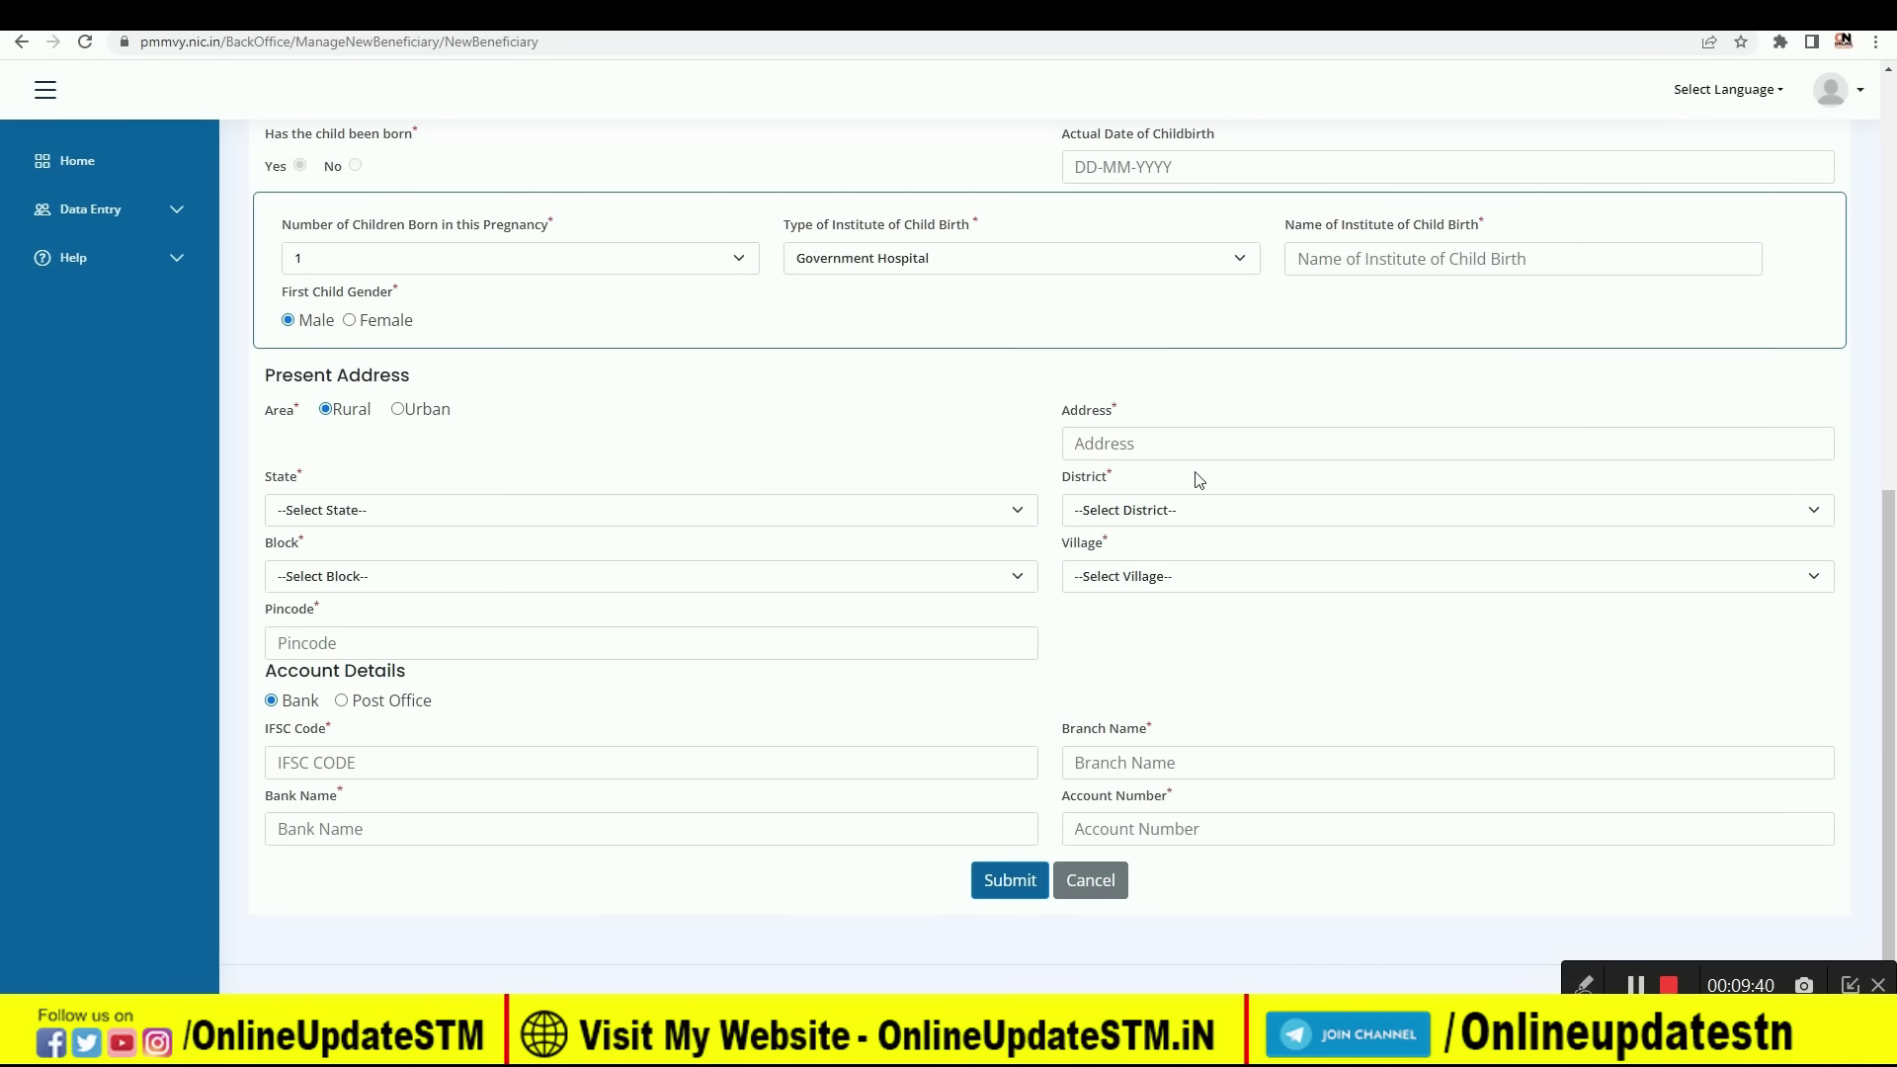
click(1584, 985)
drag(1062, 428, 1347, 458)
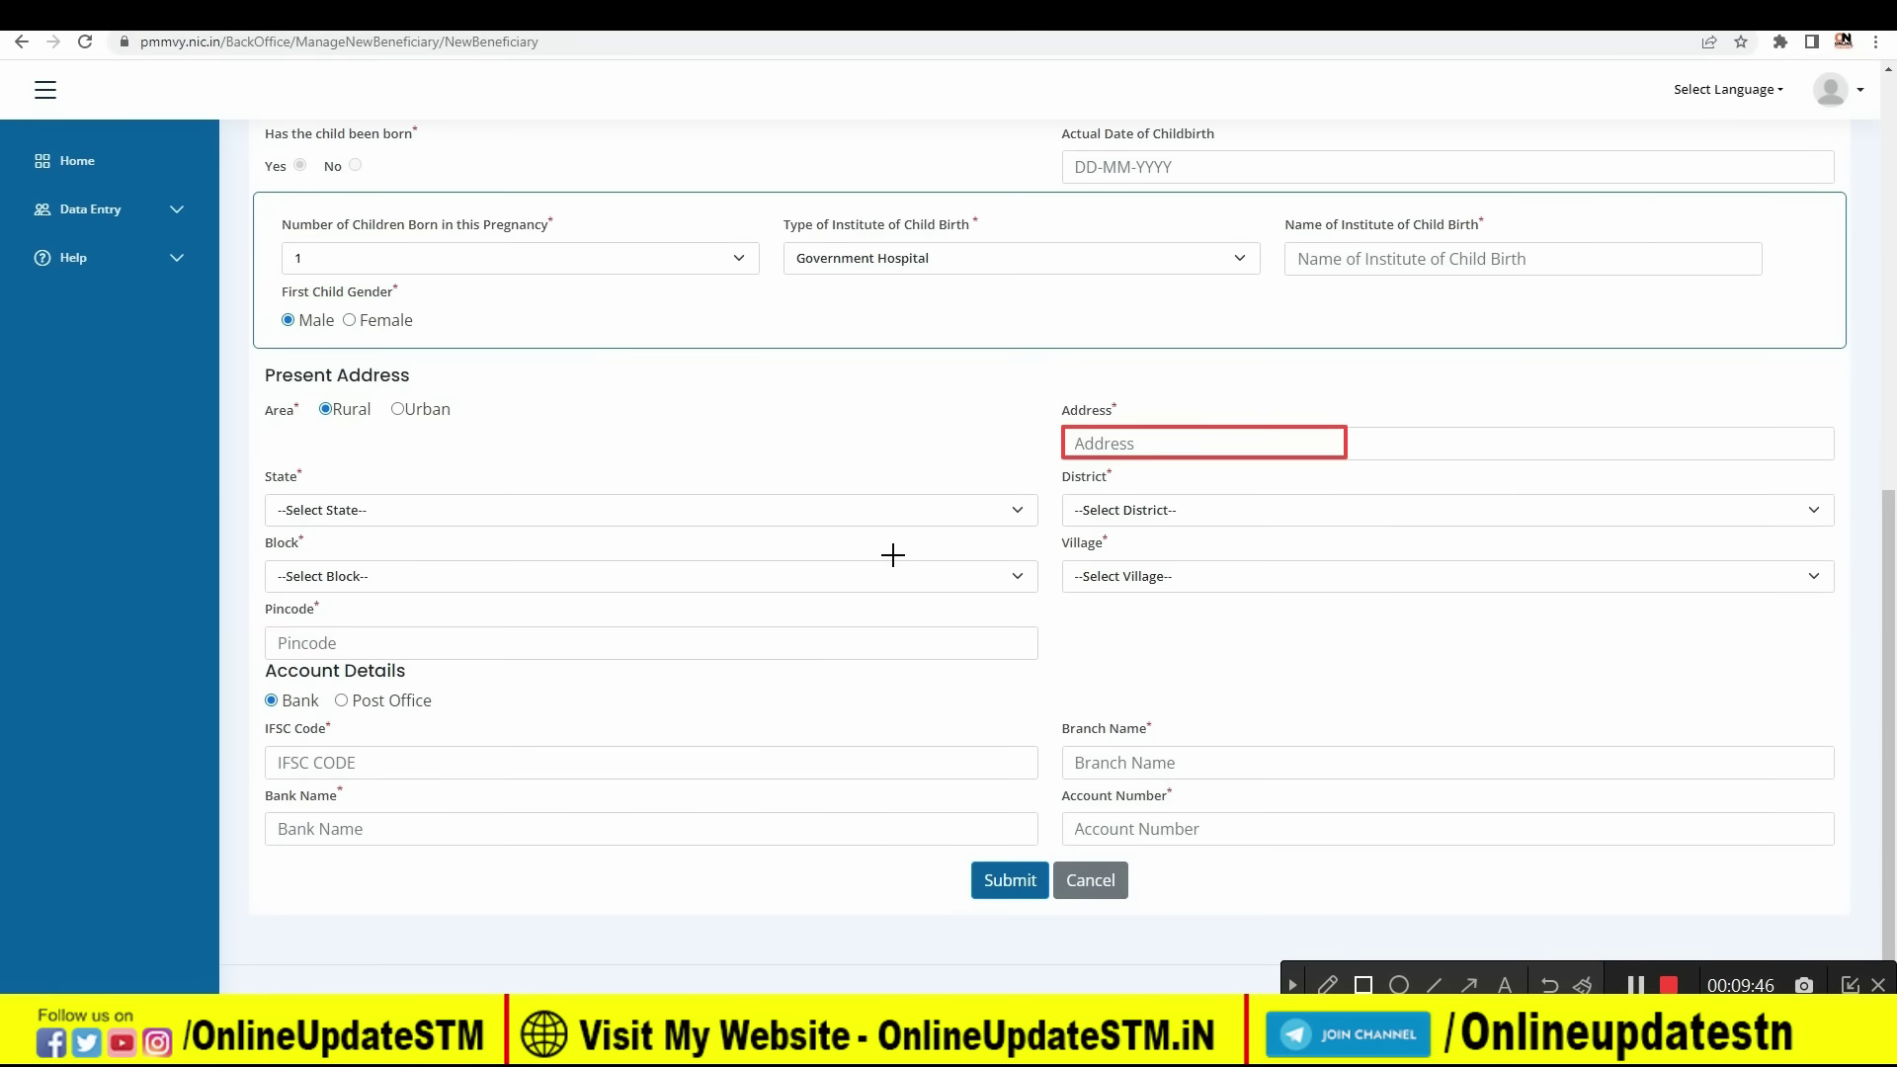
drag(278, 494, 400, 526)
drag(1076, 496, 1181, 524)
drag(265, 561, 430, 585)
drag(1058, 561, 1171, 598)
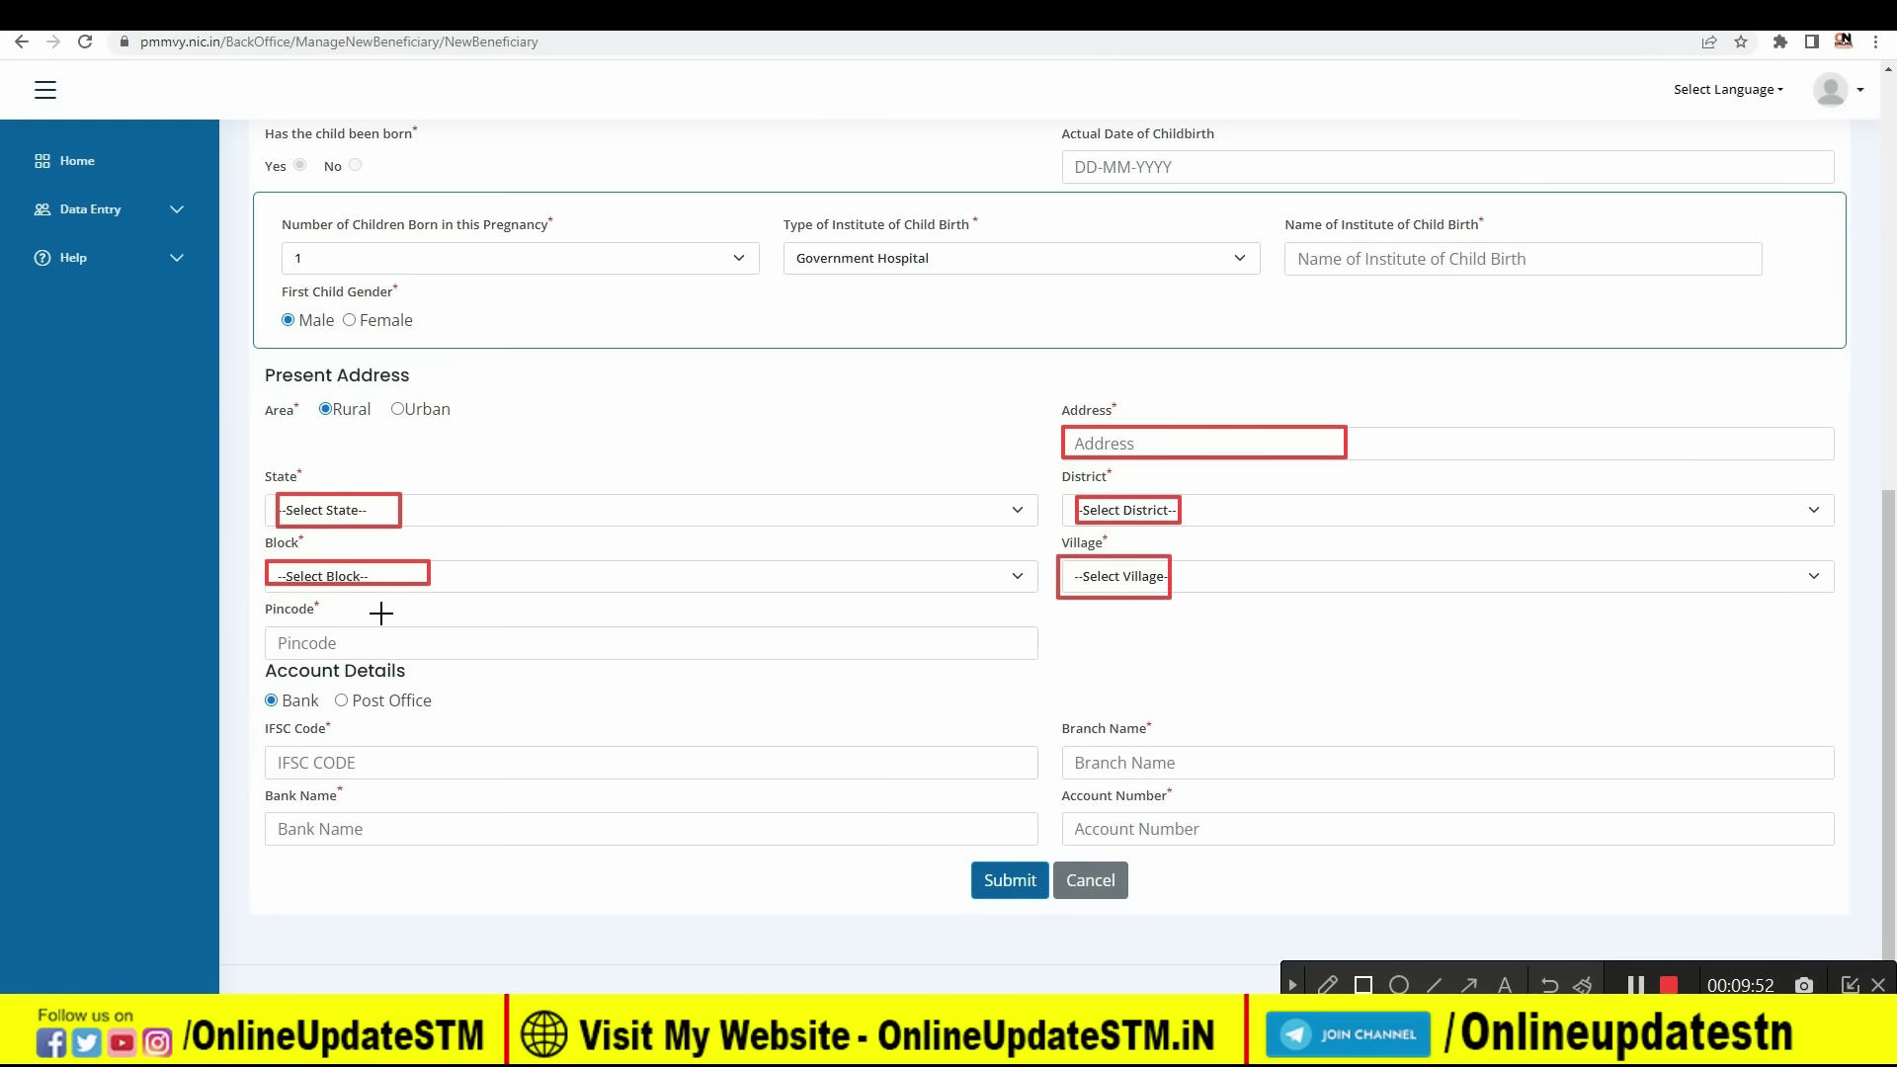
drag(276, 626, 356, 655)
drag(330, 689, 469, 712)
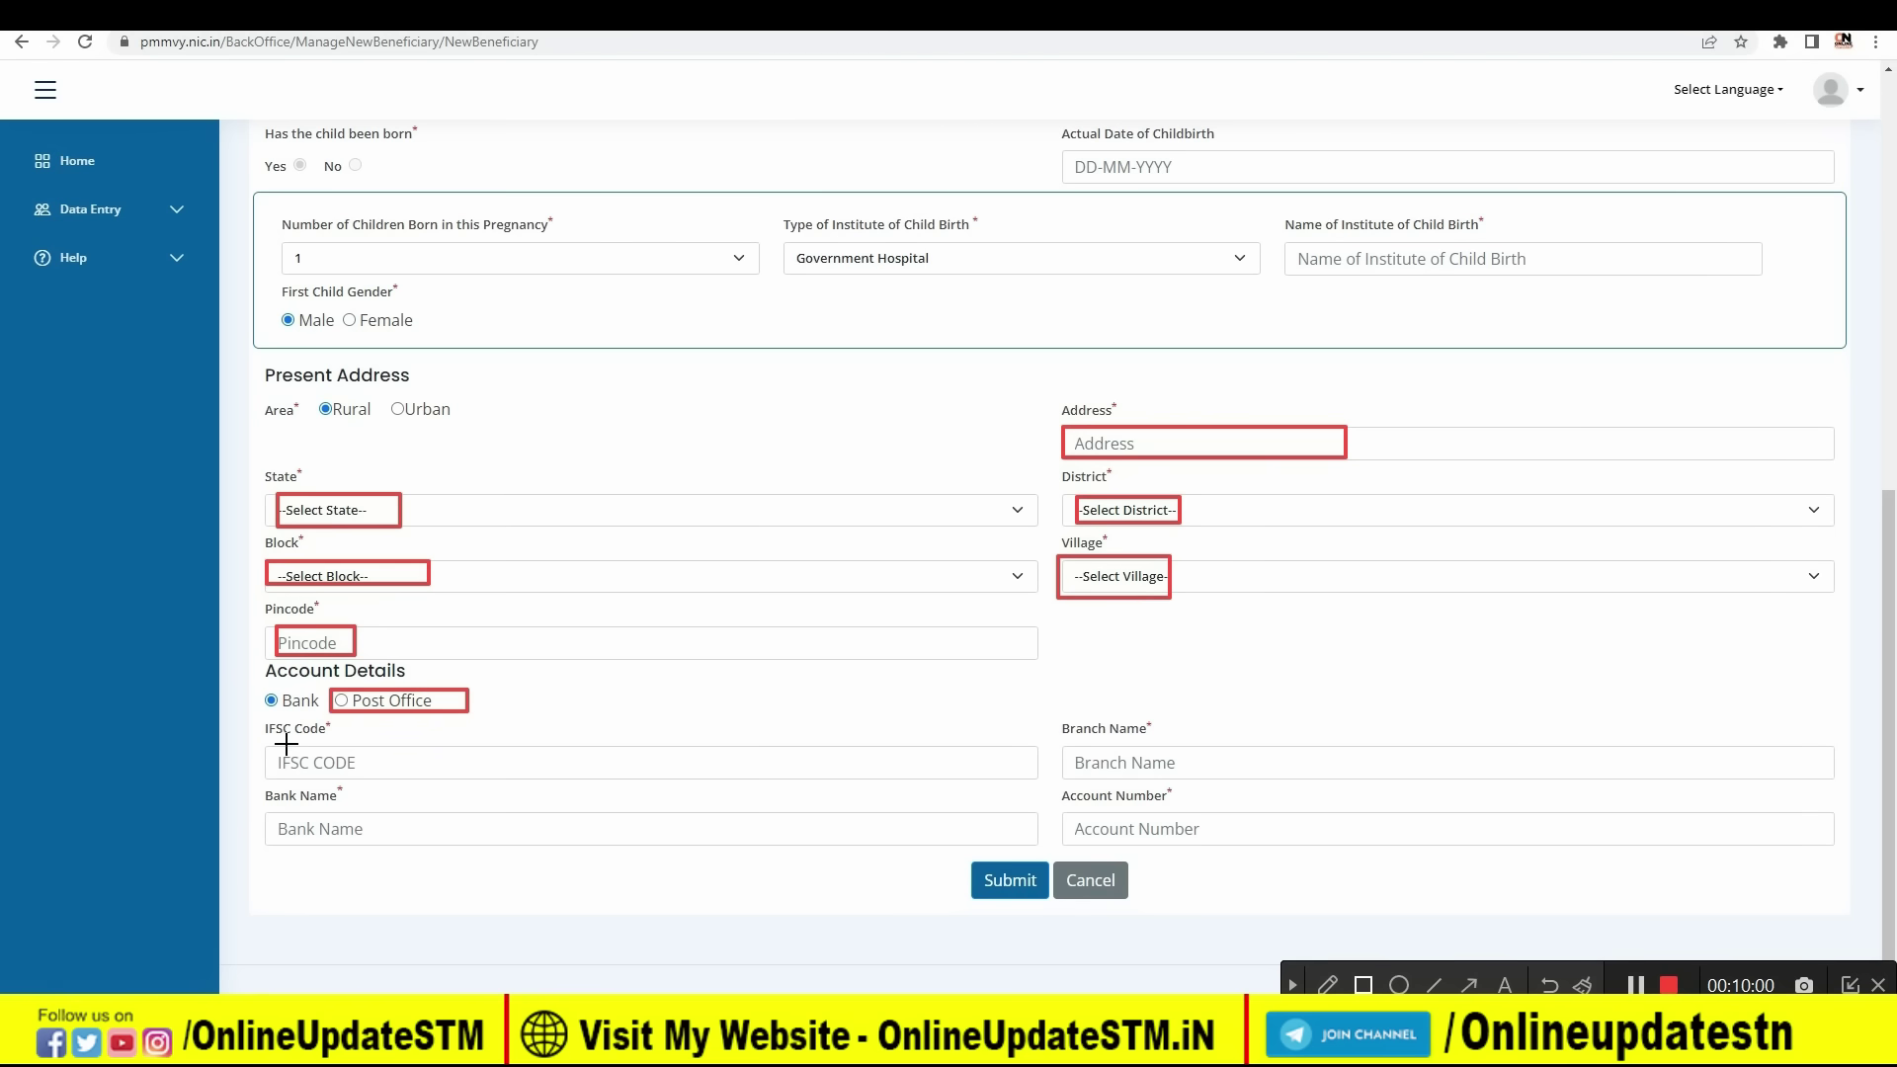
drag(263, 753, 435, 785)
drag(1077, 743, 1152, 767)
drag(253, 805, 372, 832)
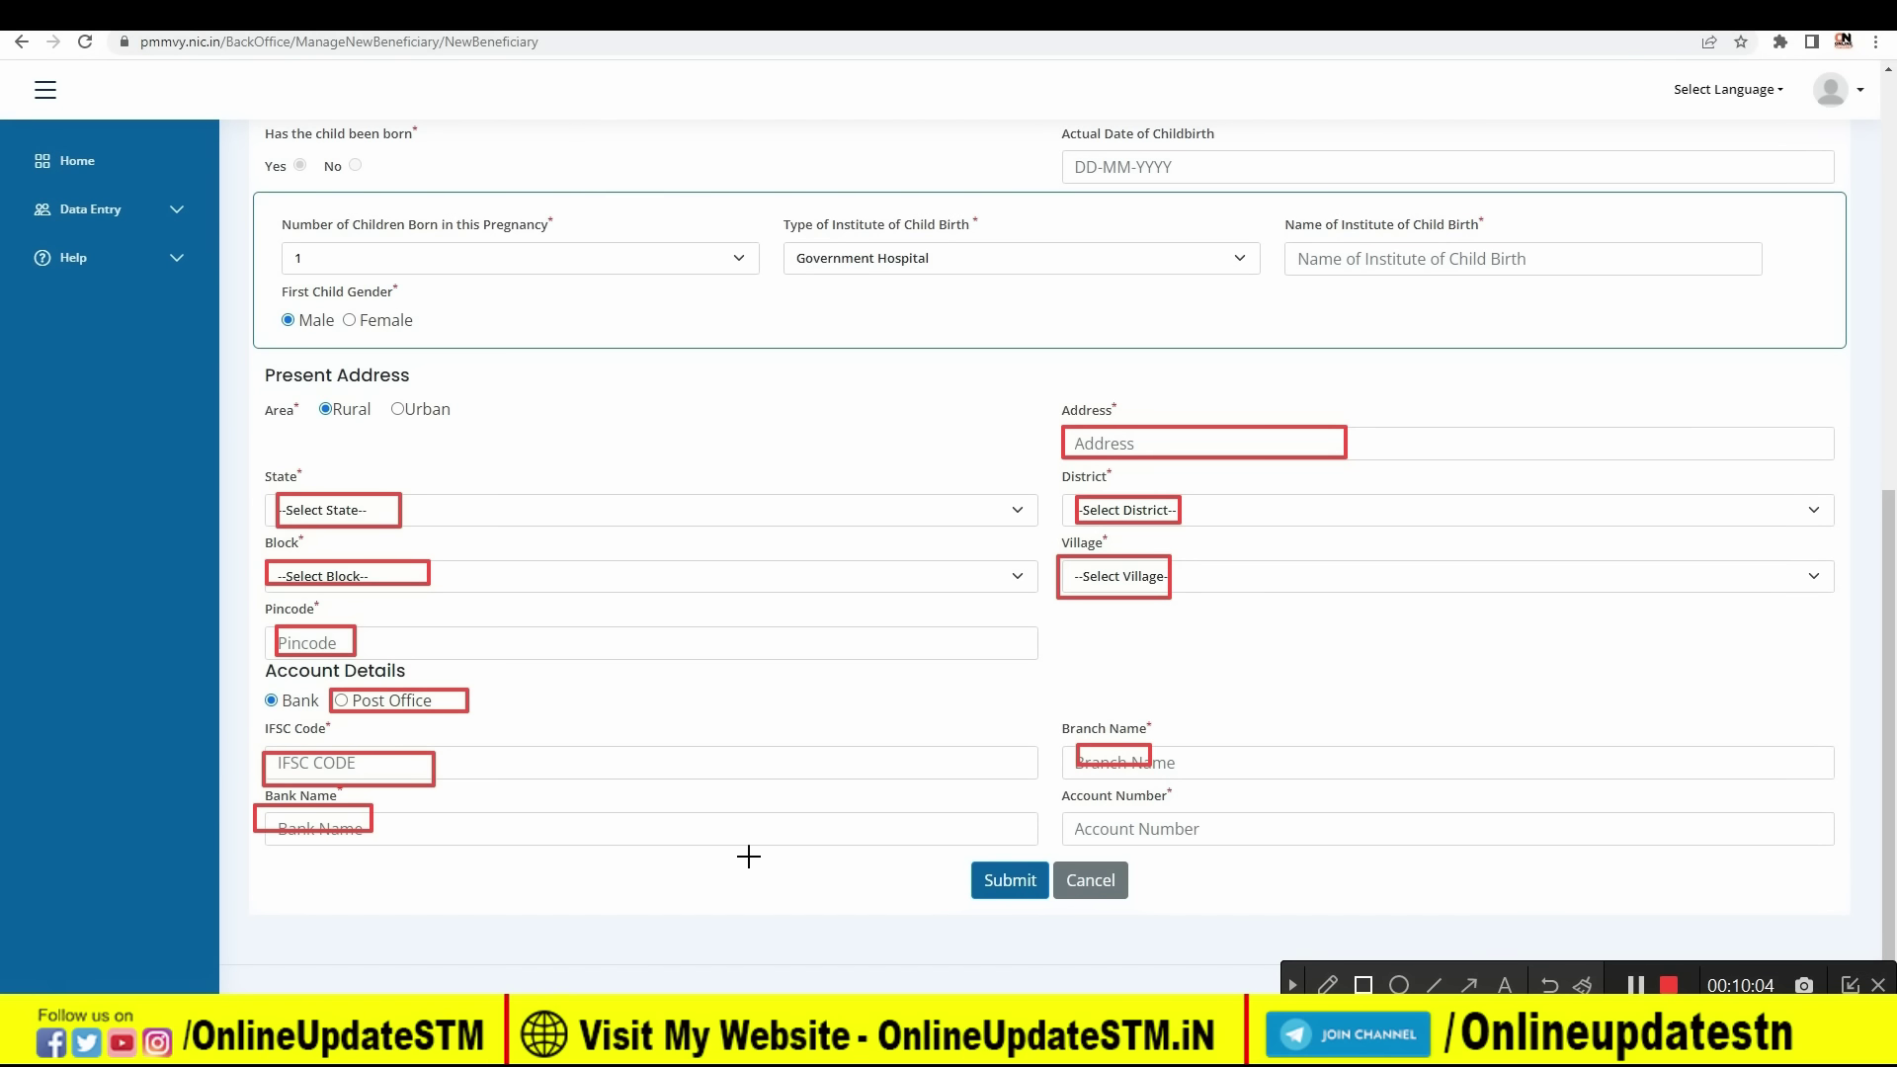
drag(1072, 811, 1194, 839)
drag(961, 845, 1067, 909)
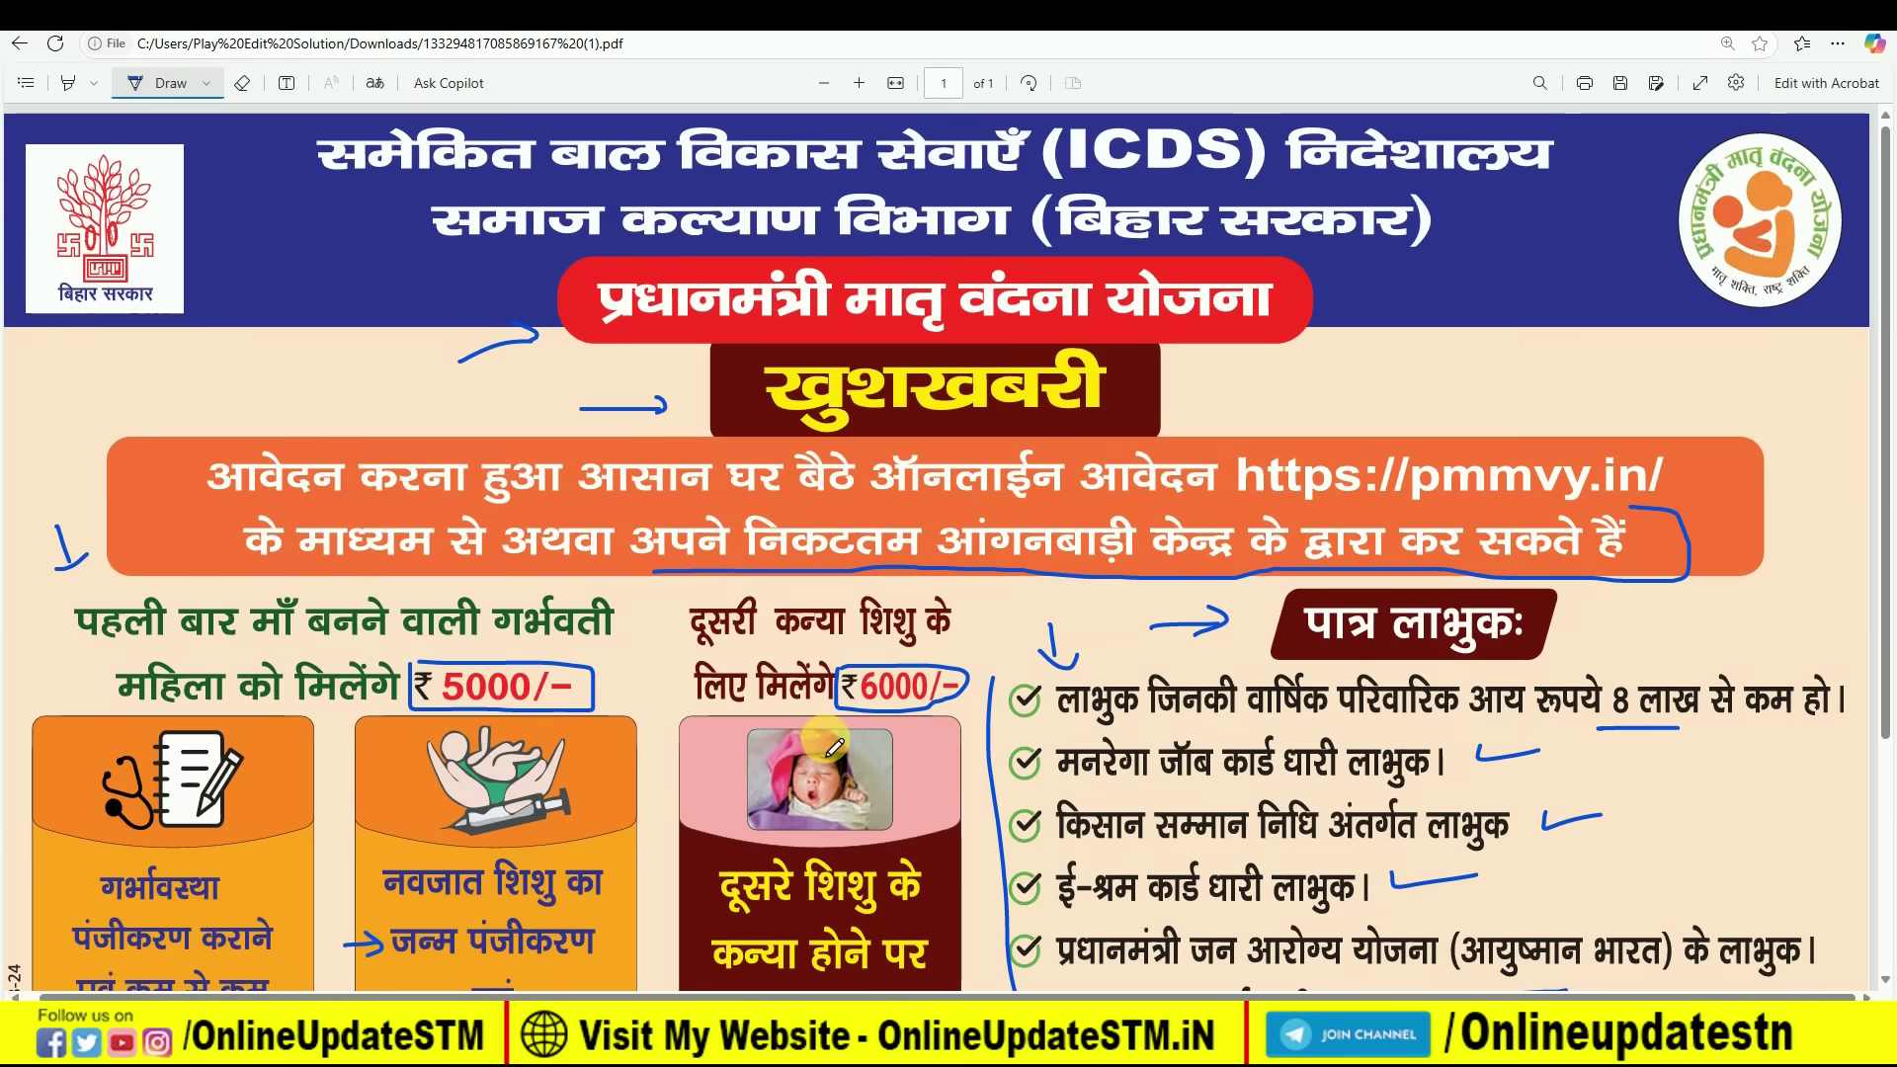